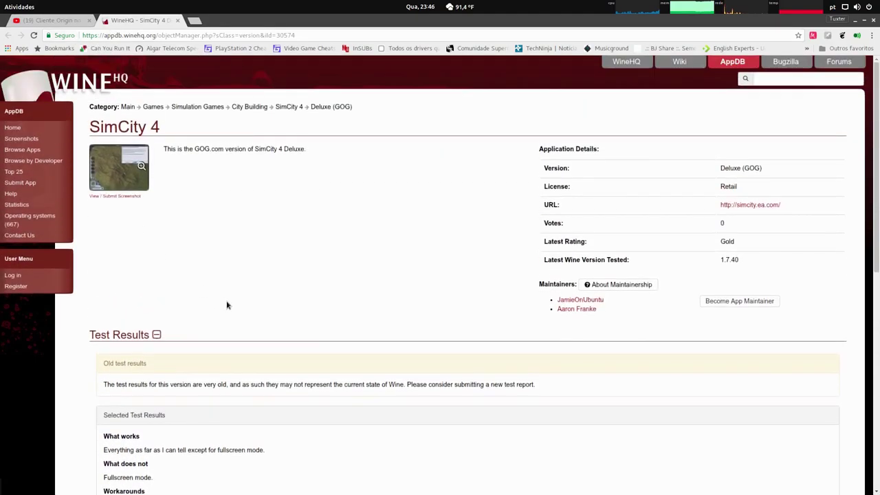
Examine the WineHQ test results, rating and additional comments for SimCity 4 Deluxe (GOG), and return to the YouTube comments
{"action": "scroll", "coordinate": [226, 304], "scroll_direction": "down", "scroll_amount": 3}
{"action": "scroll", "coordinate": [293, 259], "scroll_direction": "up", "scroll_amount": 3}
{"action": "scroll", "coordinate": [297, 352], "scroll_direction": "down", "scroll_amount": 5}
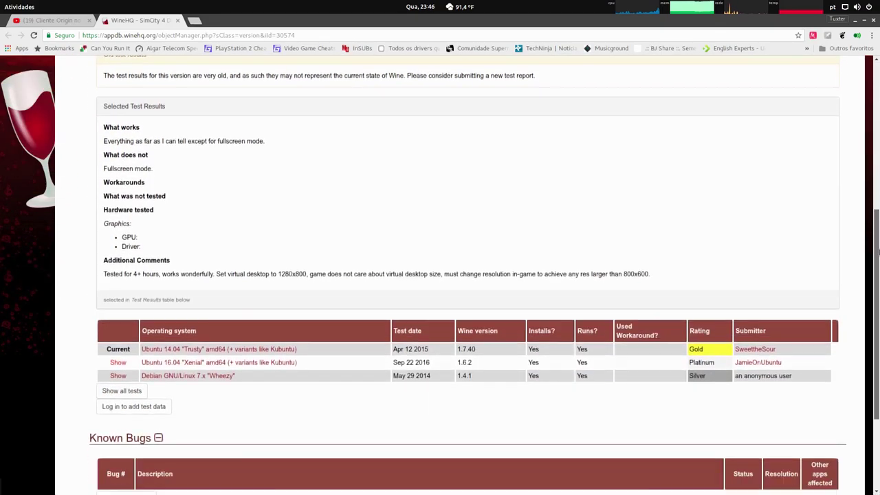
{"action": "double_click", "coordinate": [696, 348]}
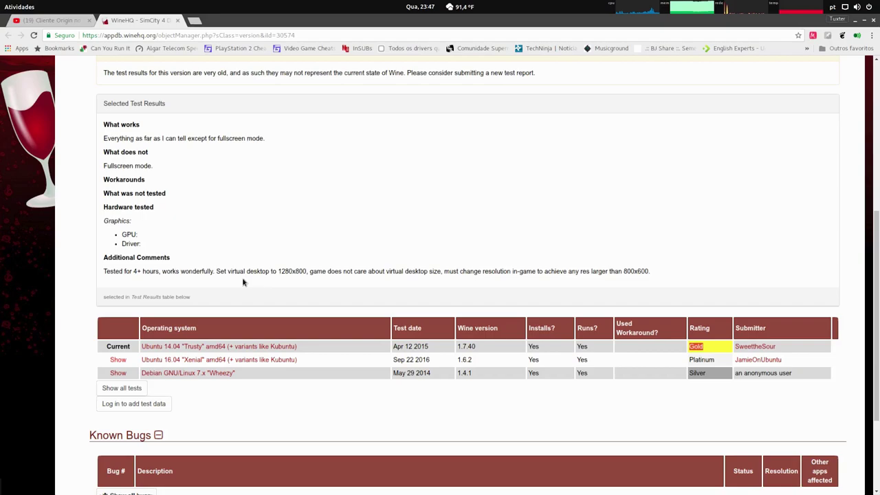
{"action": "scroll", "coordinate": [246, 283], "scroll_direction": "up", "scroll_amount": 2}
{"action": "left_click_drag", "start_coordinate": [257, 345], "coordinate": [321, 342]}
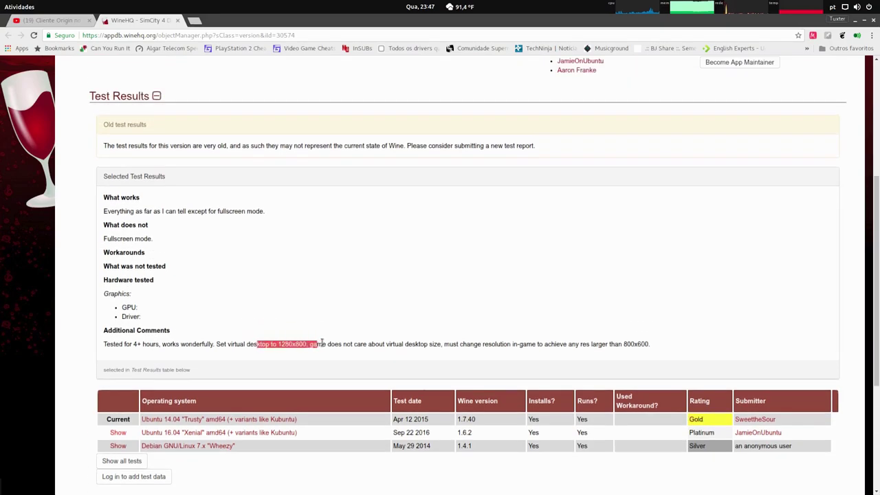
{"action": "left_click_drag", "start_coordinate": [441, 346], "coordinate": [291, 344]}
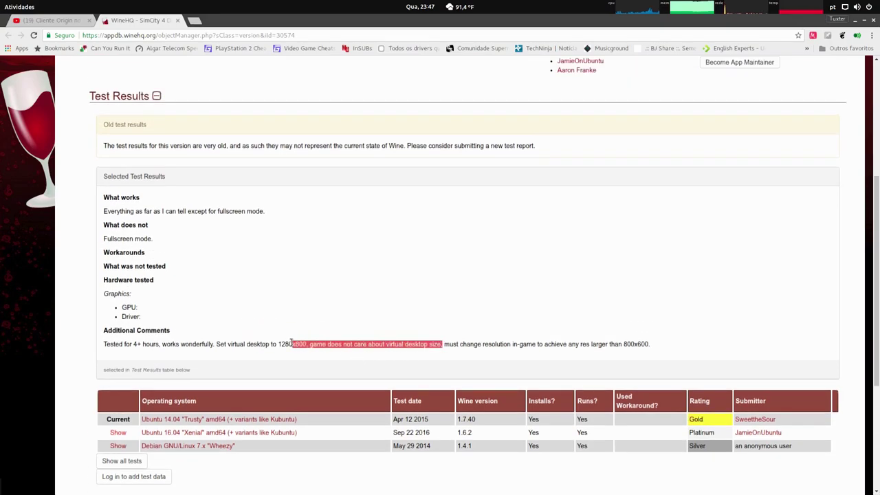
{"action": "left_click", "coordinate": [654, 347]}
{"action": "left_click_drag", "start_coordinate": [651, 345], "coordinate": [550, 345]}
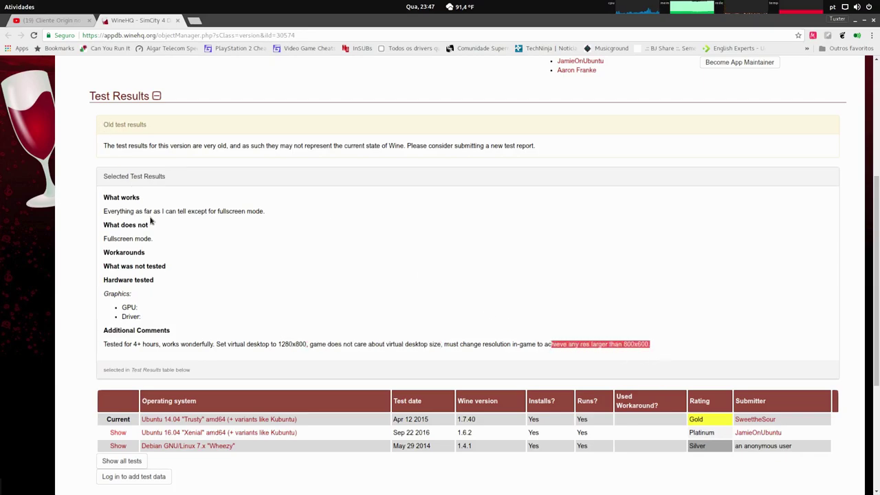
{"action": "left_click", "coordinate": [43, 20]}
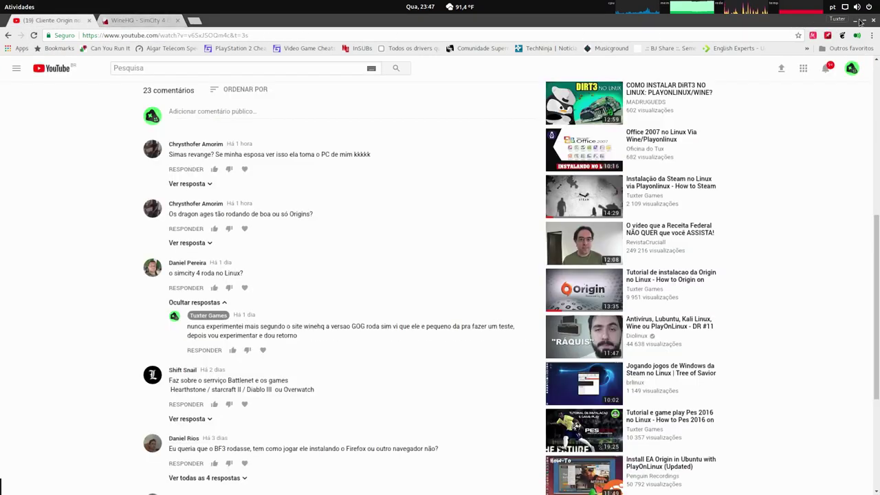
Switch to PlayOnLinux and open the configuration of the TESTE_SIMS4 virtual drive, keeping only the configuration window in view
{"action": "left_click", "coordinate": [854, 21]}
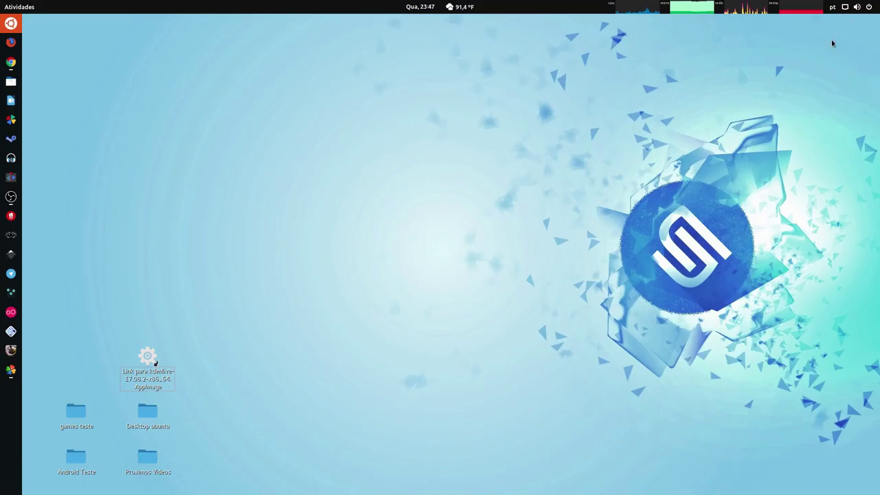
{"action": "left_click", "coordinate": [11, 369]}
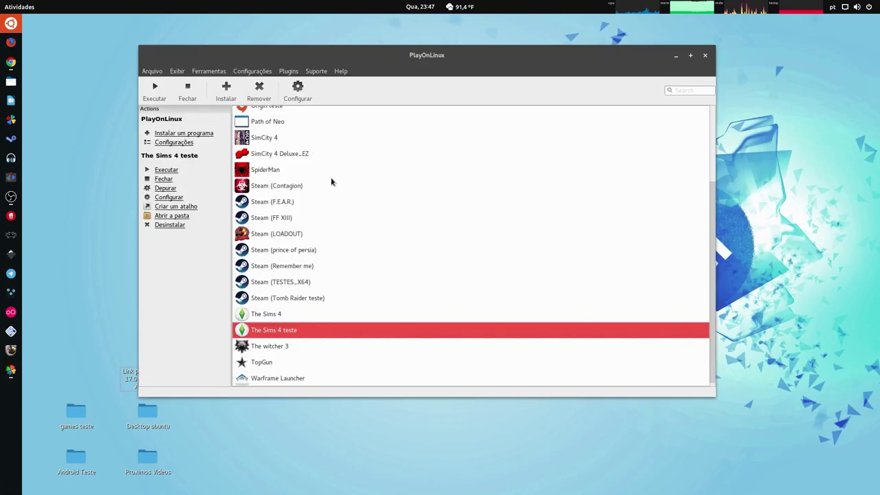
{"action": "left_click", "coordinate": [298, 89]}
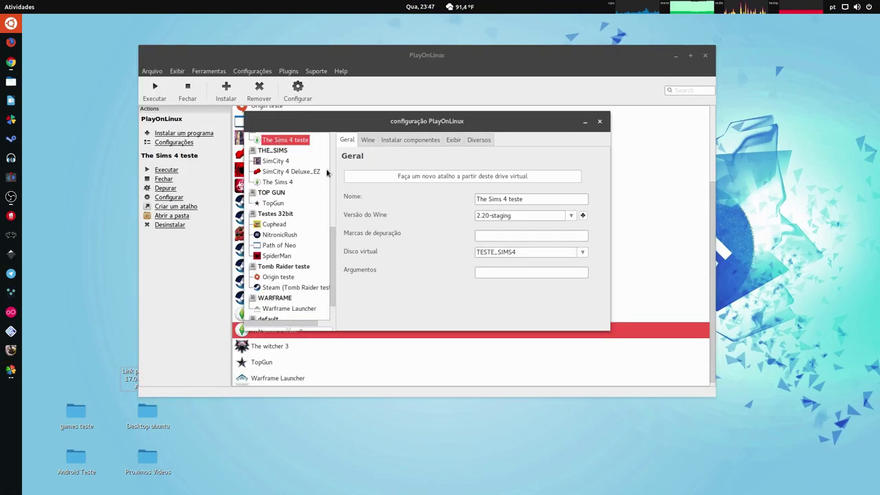
{"action": "scroll", "coordinate": [328, 173], "scroll_direction": "up", "scroll_amount": 2}
{"action": "left_click", "coordinate": [278, 184]}
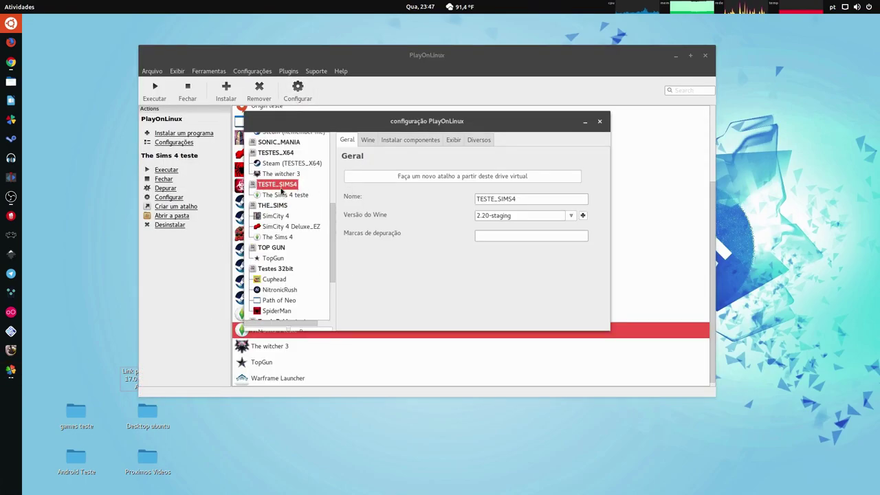
{"action": "left_click", "coordinate": [674, 57]}
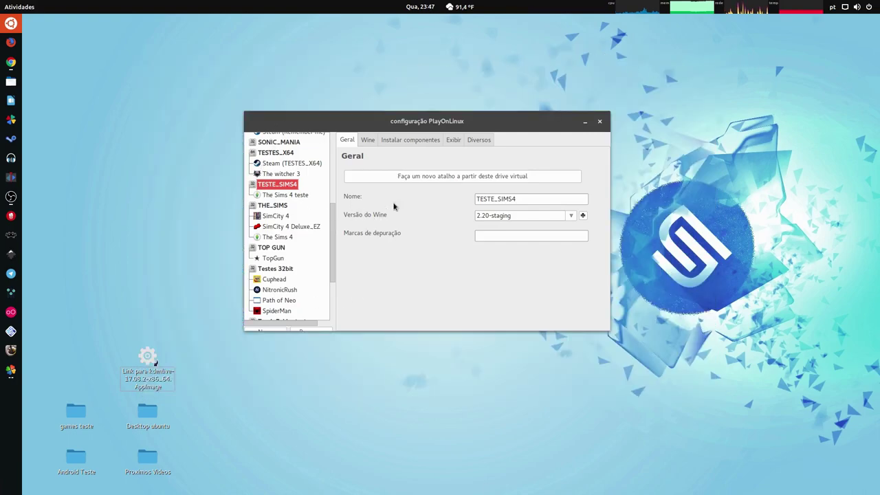
Install SimCity 4 Deluxe Edition in TESTE_SIMS4 from the GOG setup in the desktop's games teste folder, and exit setup without launching the game
{"action": "left_click", "coordinate": [480, 143]}
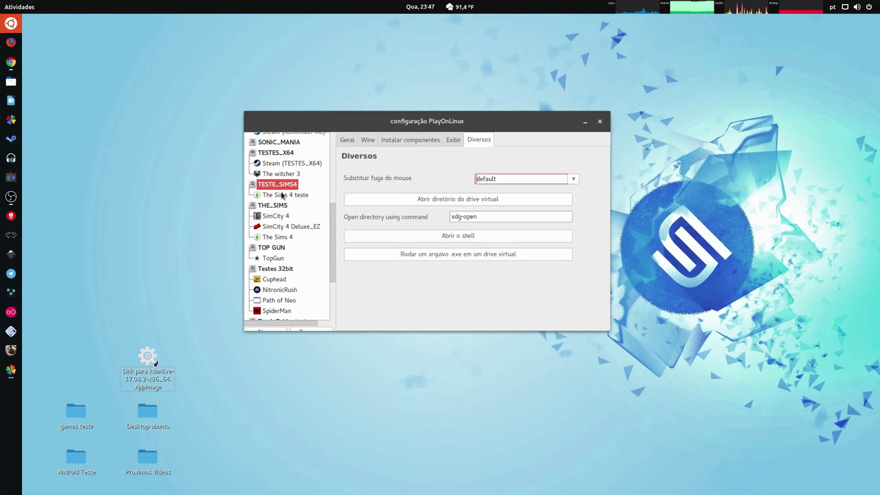
{"action": "left_click", "coordinate": [504, 254]}
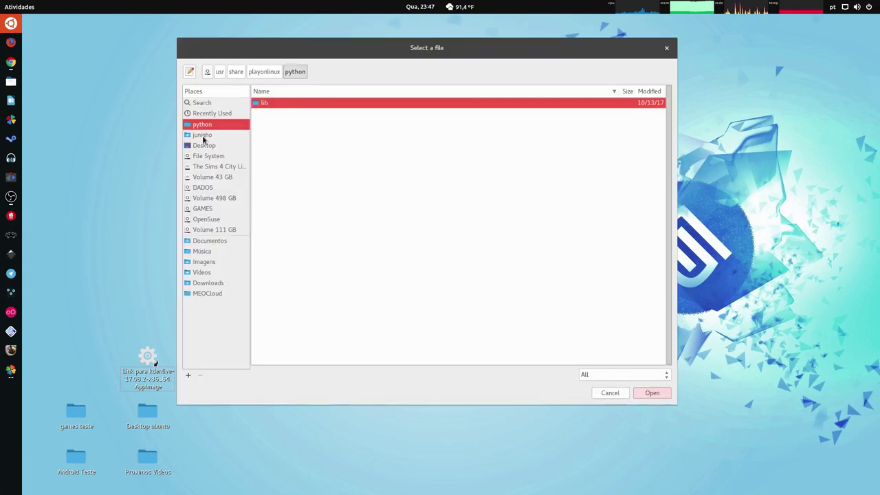
{"action": "left_click", "coordinate": [202, 136]}
{"action": "left_click", "coordinate": [204, 147]}
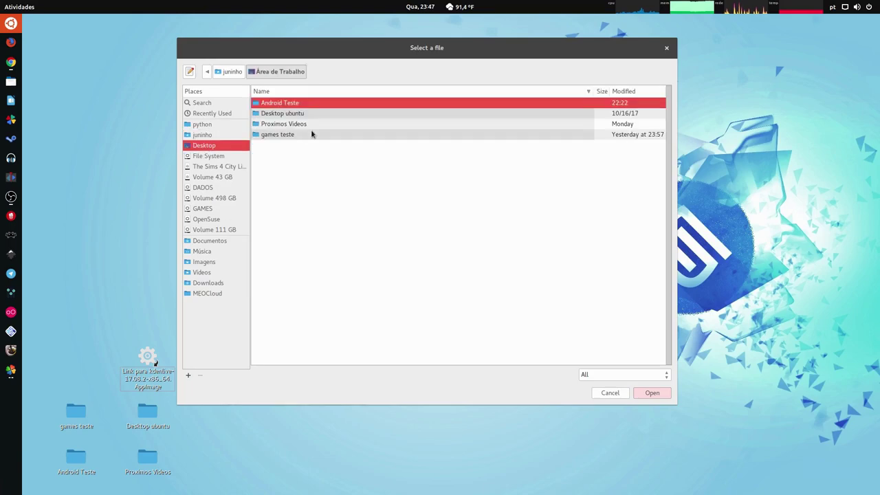
{"action": "double_click", "coordinate": [280, 135]}
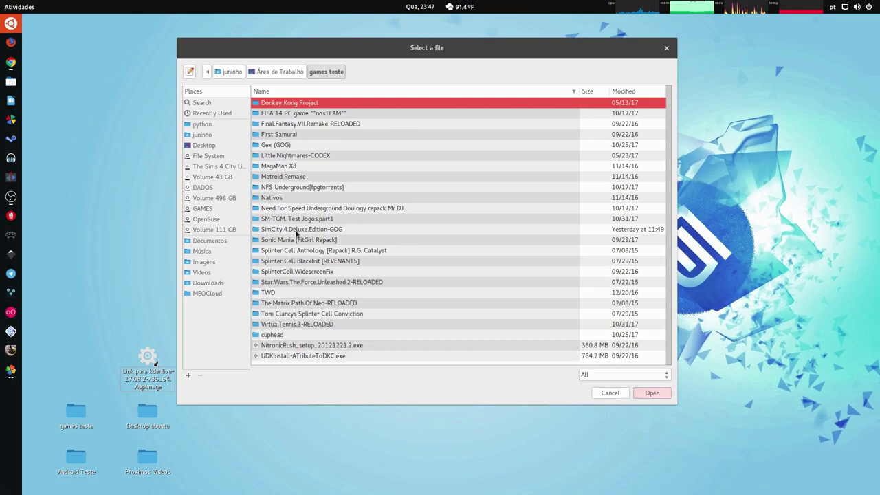
{"action": "double_click", "coordinate": [299, 232]}
{"action": "left_click", "coordinate": [285, 114]}
{"action": "key", "text": "Return"}
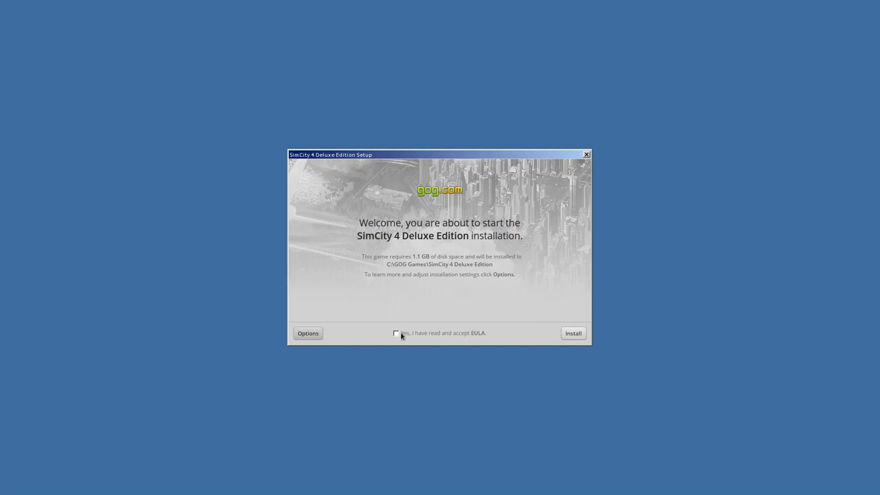
{"action": "left_click", "coordinate": [564, 338]}
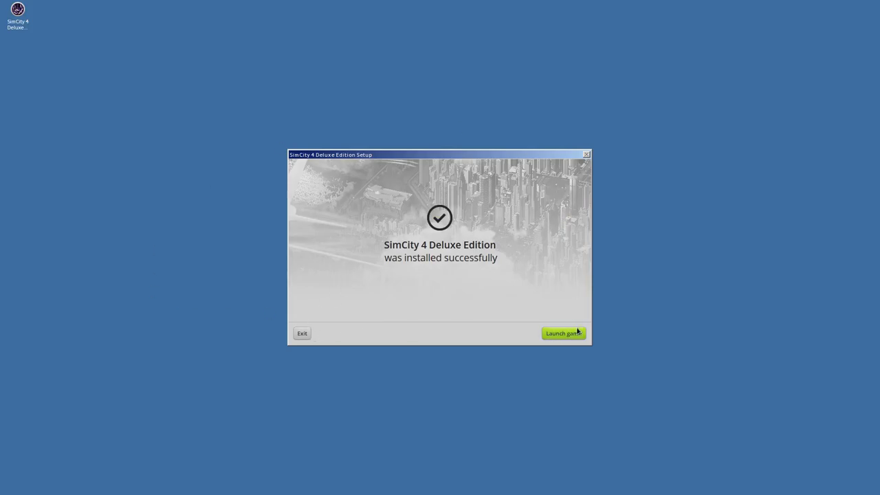
{"action": "left_click", "coordinate": [303, 334]}
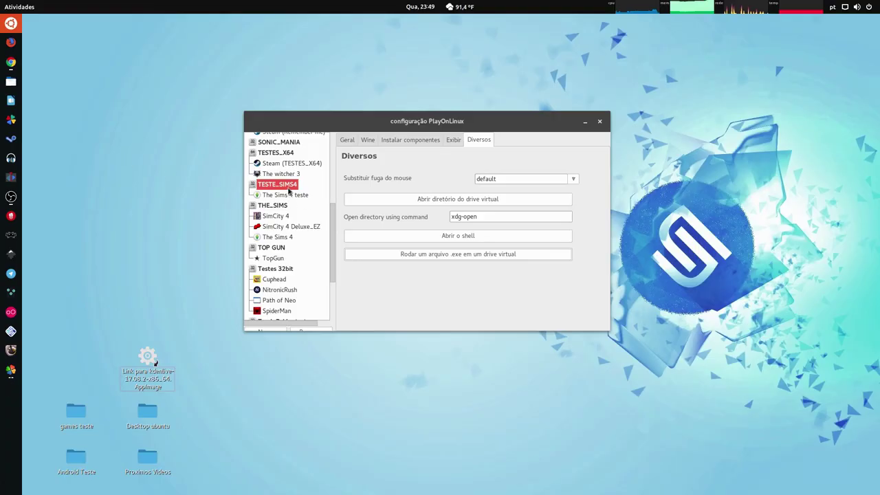
Create a shortcut to SimCity 4.exe from the TESTE_SIMS4 drive, named SimCity 4 (TESTE_SIMS4), and close the assistant
{"action": "left_click", "coordinate": [347, 141]}
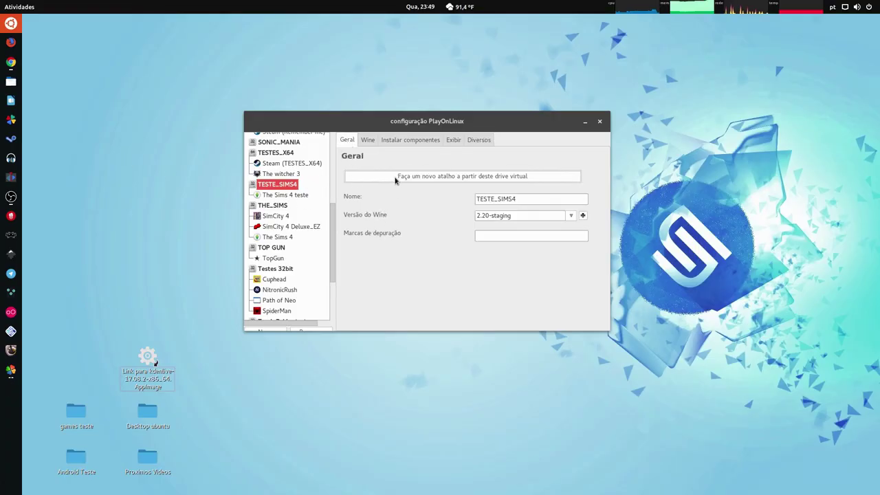
{"action": "left_click", "coordinate": [395, 177]}
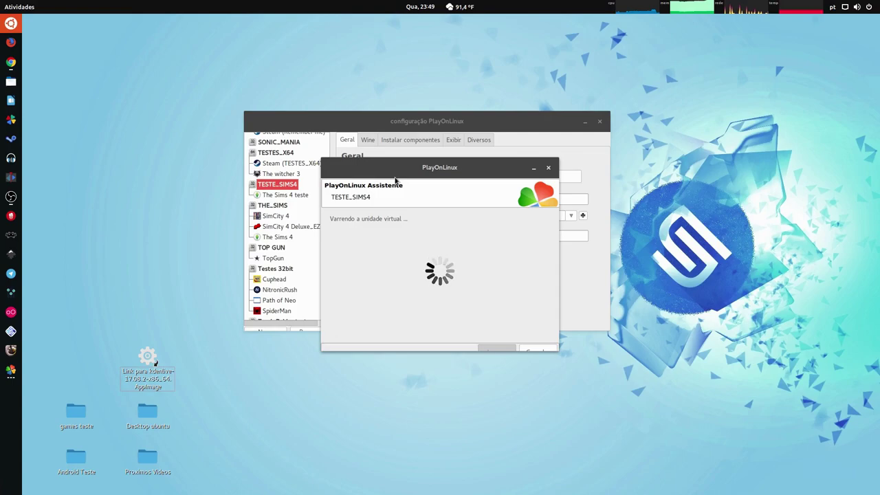
{"action": "scroll", "coordinate": [379, 245], "scroll_direction": "down", "scroll_amount": 1}
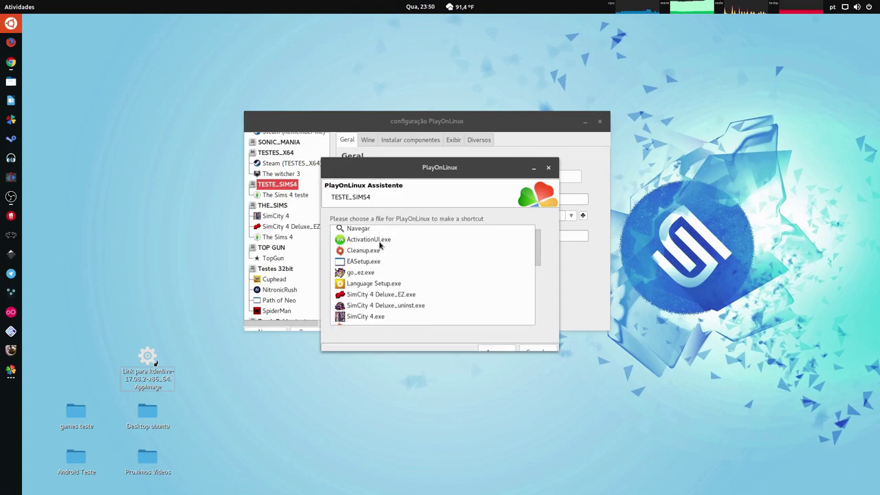
{"action": "left_click", "coordinate": [369, 298]}
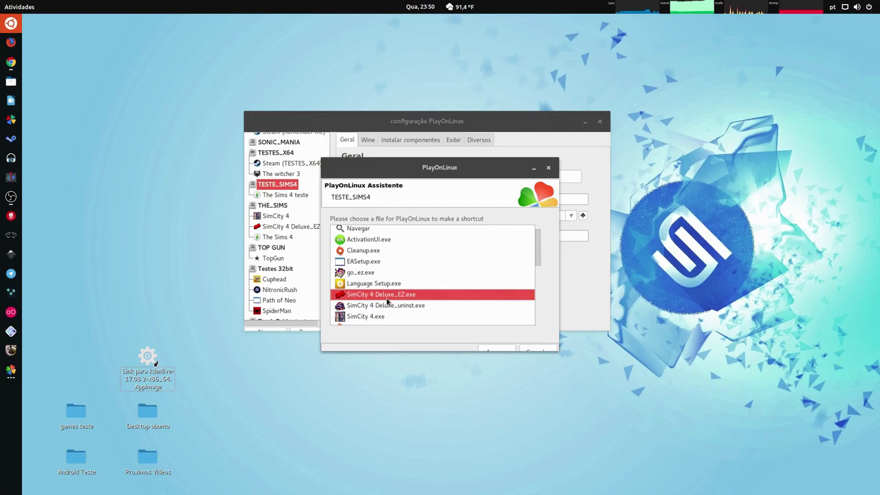
{"action": "scroll", "coordinate": [397, 301], "scroll_direction": "down", "scroll_amount": 2}
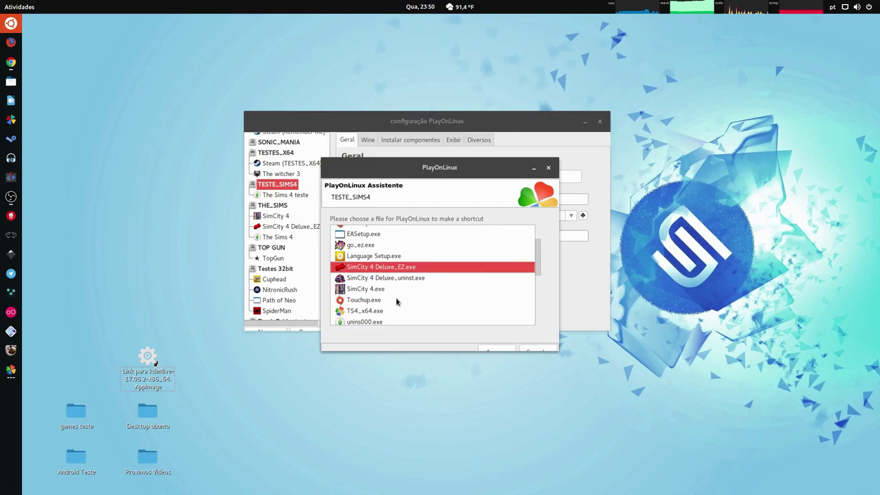
{"action": "scroll", "coordinate": [397, 299], "scroll_direction": "down", "scroll_amount": 5}
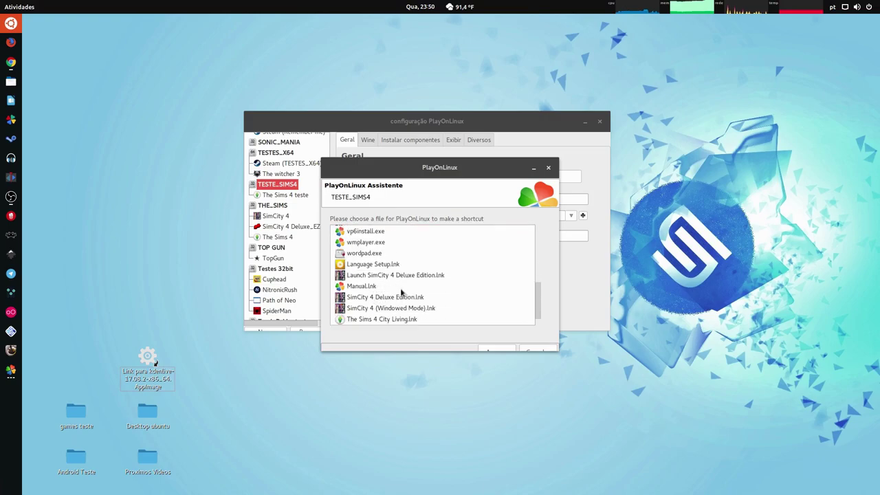
{"action": "scroll", "coordinate": [416, 303], "scroll_direction": "up", "scroll_amount": 6}
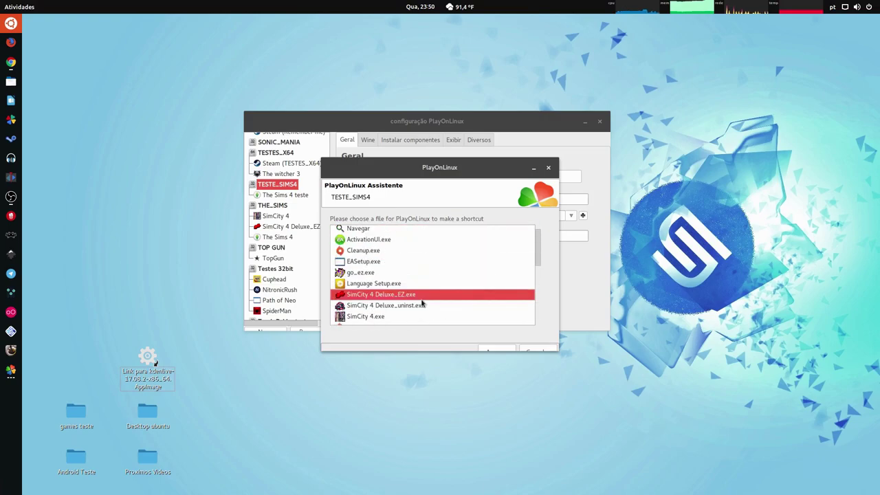
{"action": "scroll", "coordinate": [406, 295], "scroll_direction": "up", "scroll_amount": 1}
{"action": "scroll", "coordinate": [406, 295], "scroll_direction": "down", "scroll_amount": 3}
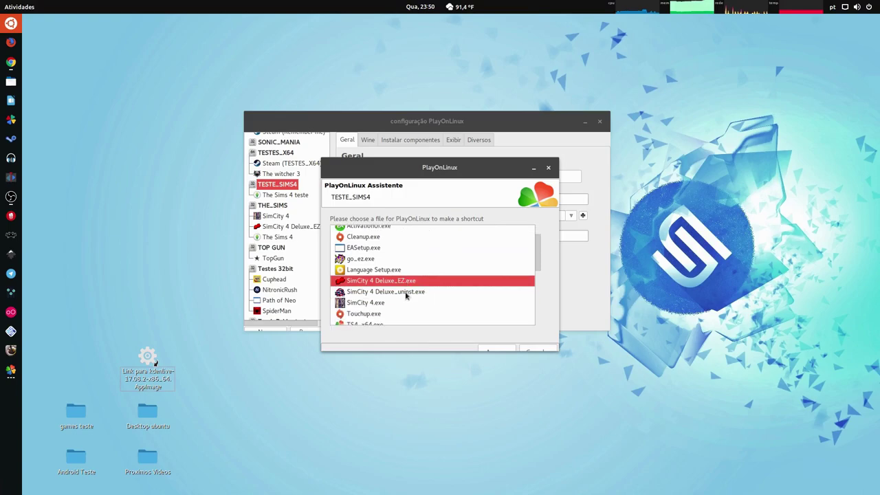
{"action": "double_click", "coordinate": [366, 291]}
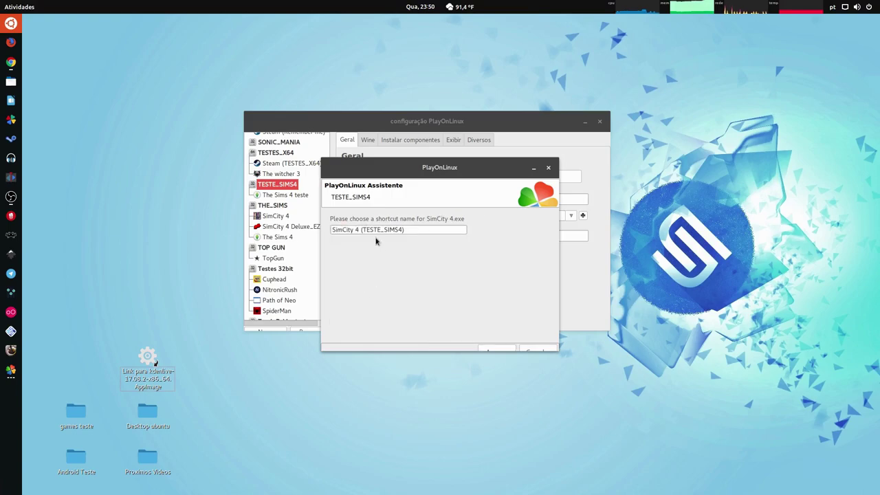
{"action": "left_click", "coordinate": [502, 351]}
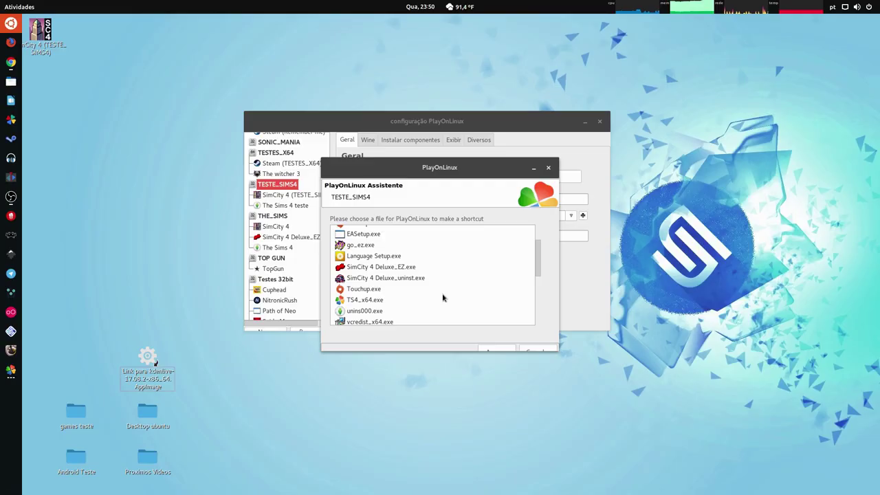
{"action": "left_click", "coordinate": [540, 351]}
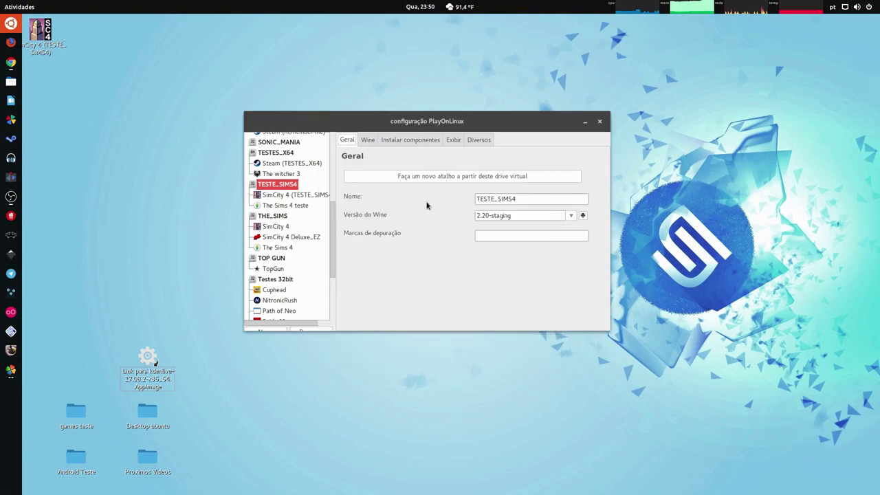
Show the miscellaneous settings of the SimCity 4 (TESTE_SIMS4) shortcut and delete its icon from the desktop
{"action": "left_click", "coordinate": [293, 196]}
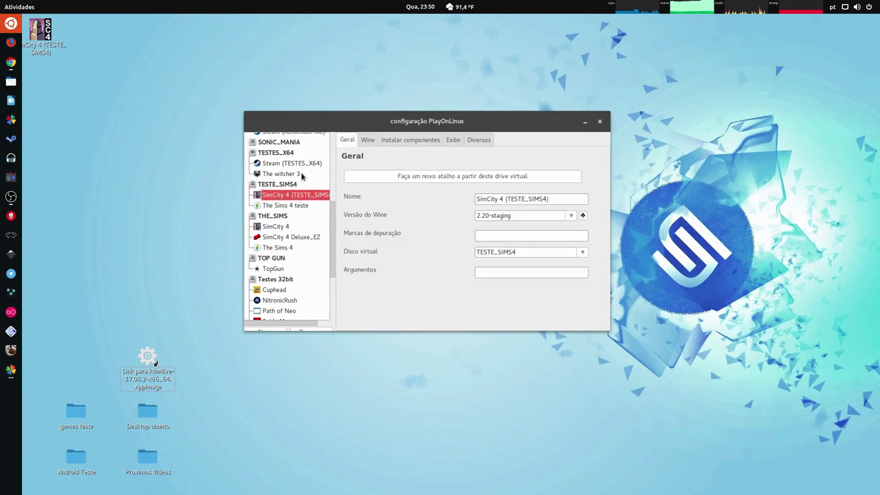
{"action": "left_click", "coordinate": [482, 141]}
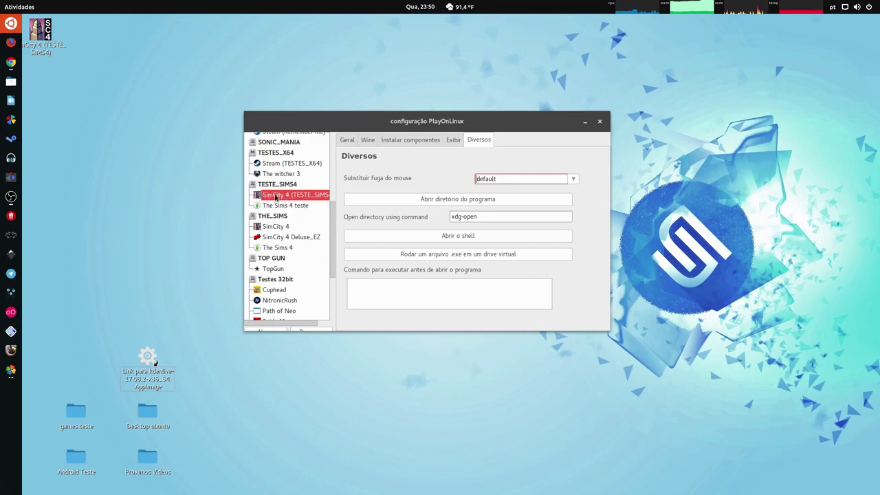
{"action": "left_click", "coordinate": [51, 58]}
{"action": "key", "text": "Delete"}
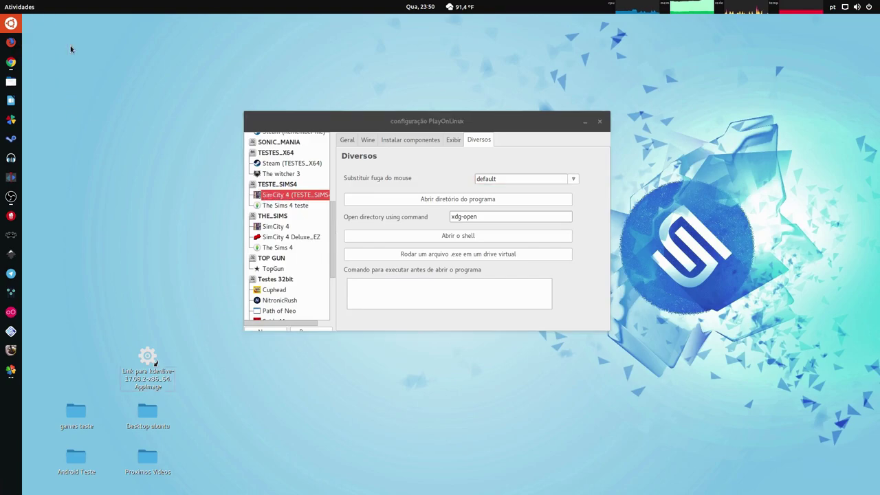
Open the SimCity 4 program directory and inspect the contents of the SimCity 4 Deluxe Edition and Apps folders
{"action": "left_click", "coordinate": [463, 203]}
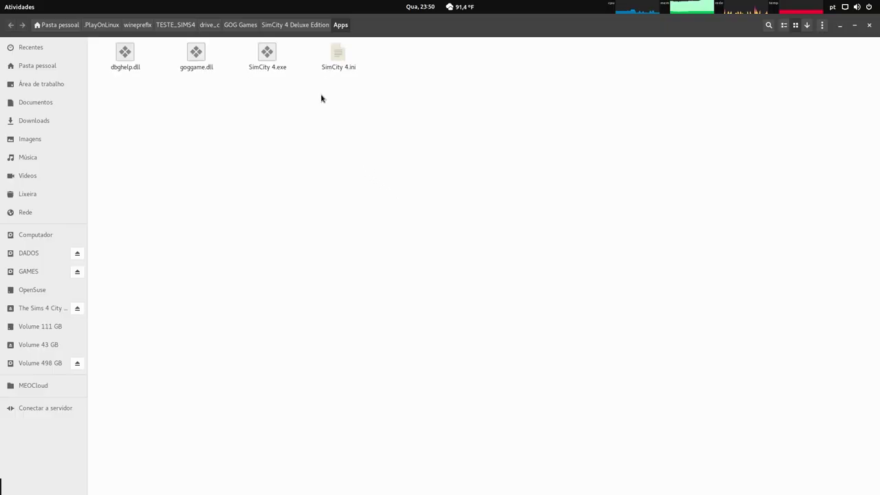
{"action": "left_click", "coordinate": [288, 26]}
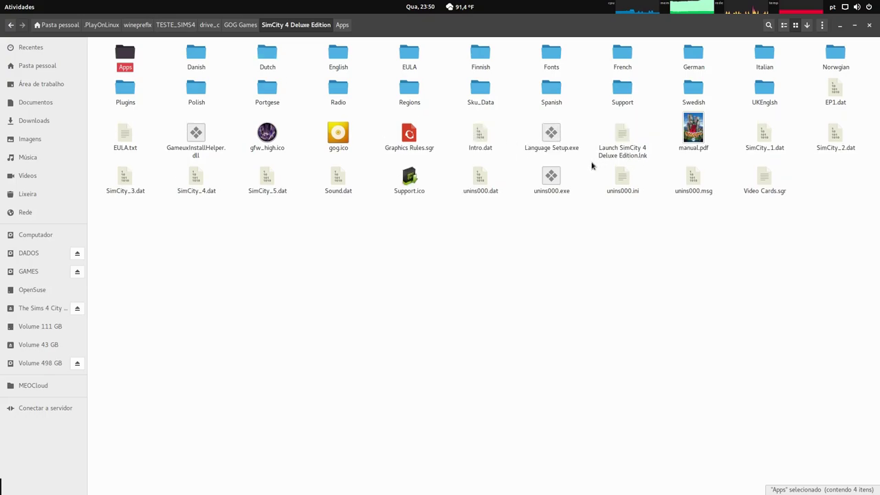
{"action": "left_click", "coordinate": [341, 26]}
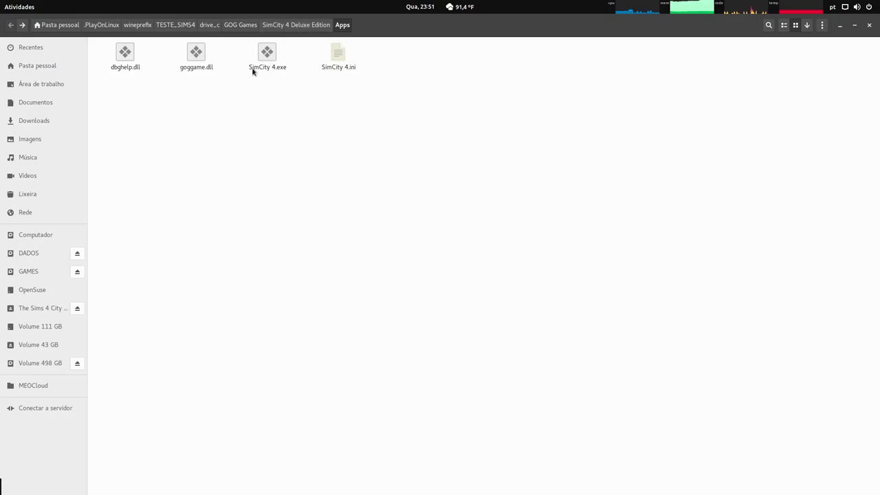
Return to the SimCity 4 Deluxe Edition folder, locate Language Setup.exe, and minimize the file manager
{"action": "left_click_drag", "start_coordinate": [112, 92], "coordinate": [475, 48]}
{"action": "left_click", "coordinate": [313, 27]}
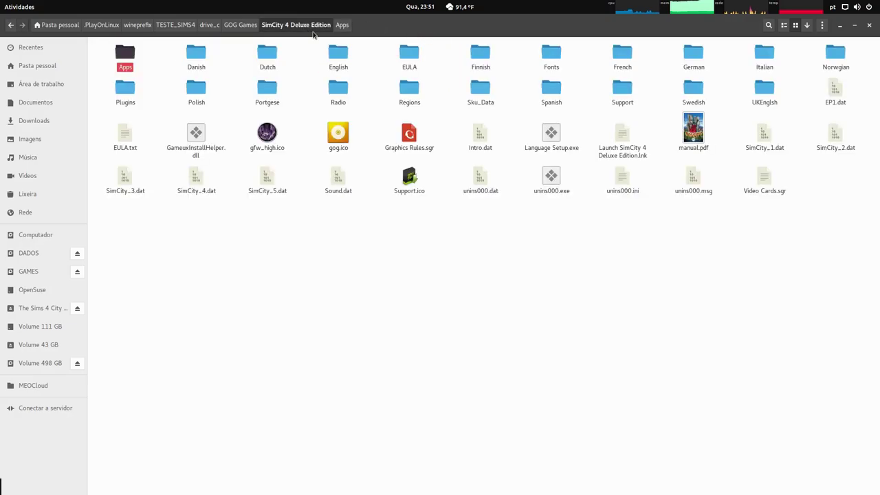
{"action": "left_click_drag", "start_coordinate": [517, 123], "coordinate": [582, 157]}
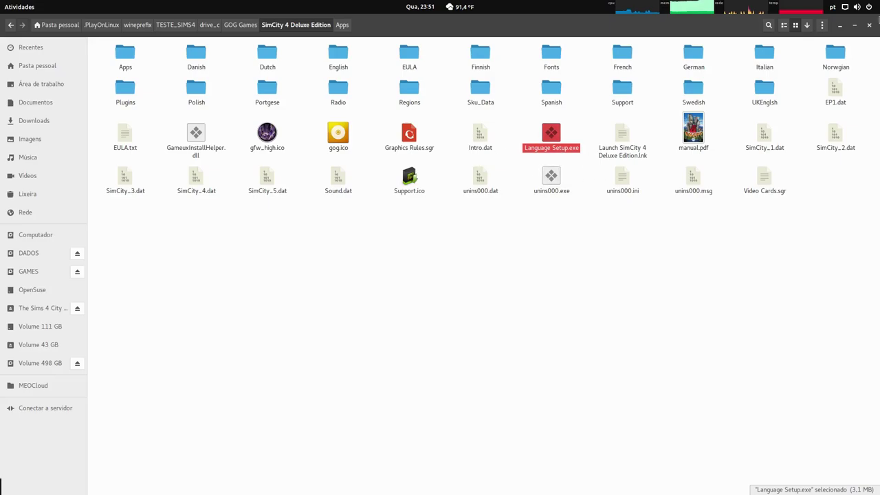
{"action": "left_click", "coordinate": [853, 25]}
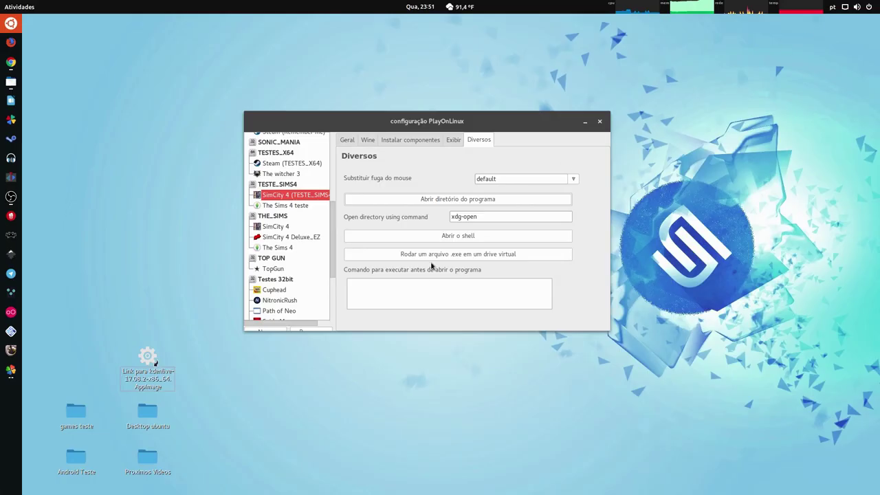
Run Language Setup.exe from the TESTE_SIMS4 drive's GOG Games/SimCity 4 Deluxe Edition folder and save Portuguese as the game language
{"action": "left_click", "coordinate": [411, 255]}
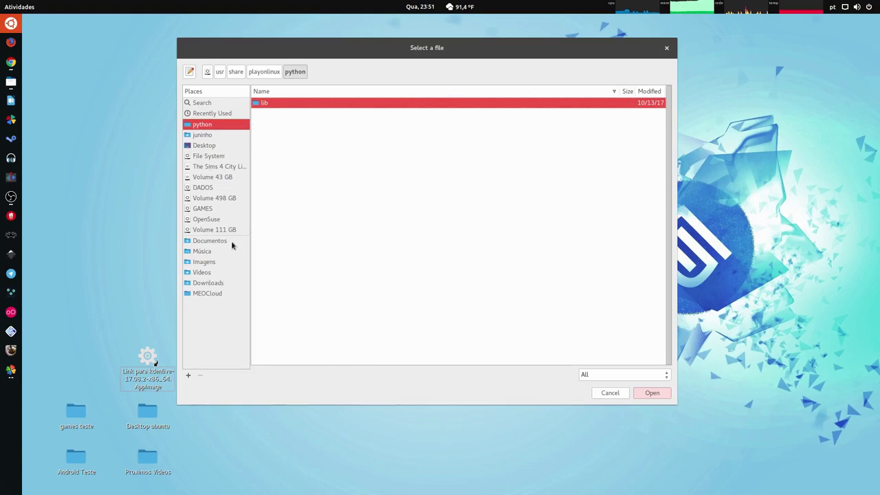
{"action": "left_click", "coordinate": [205, 210]}
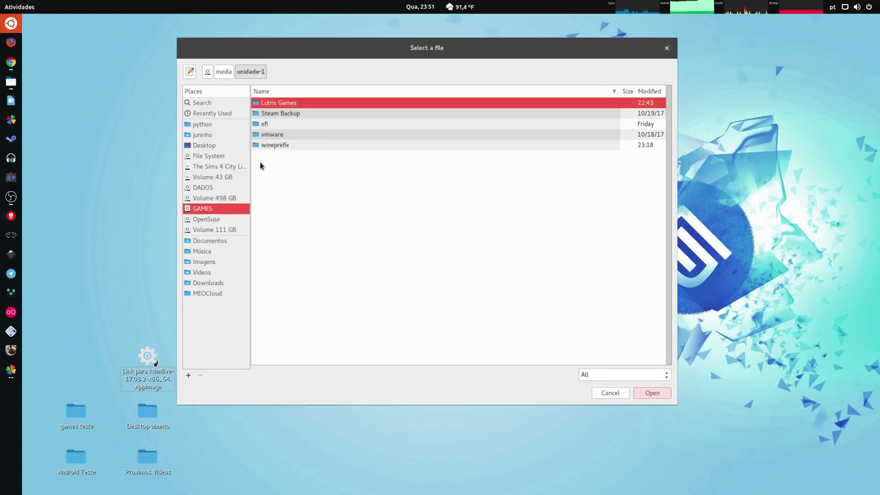
{"action": "double_click", "coordinate": [266, 146]}
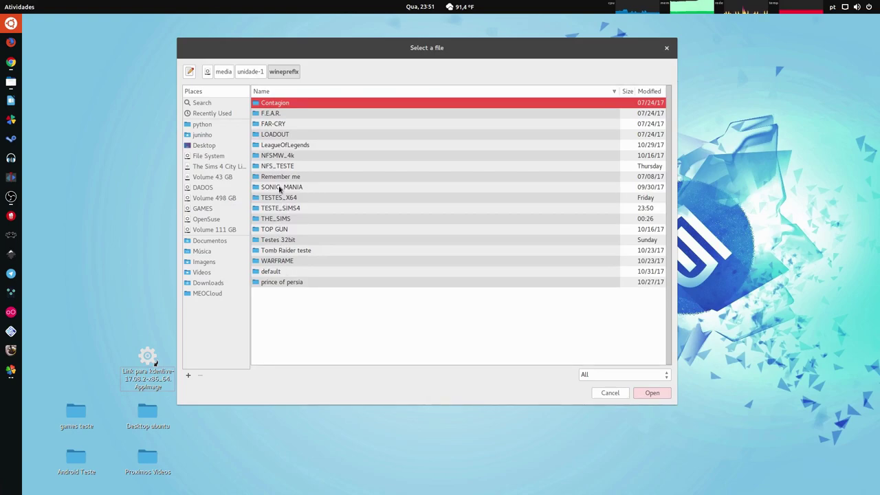
{"action": "left_click", "coordinate": [291, 209]}
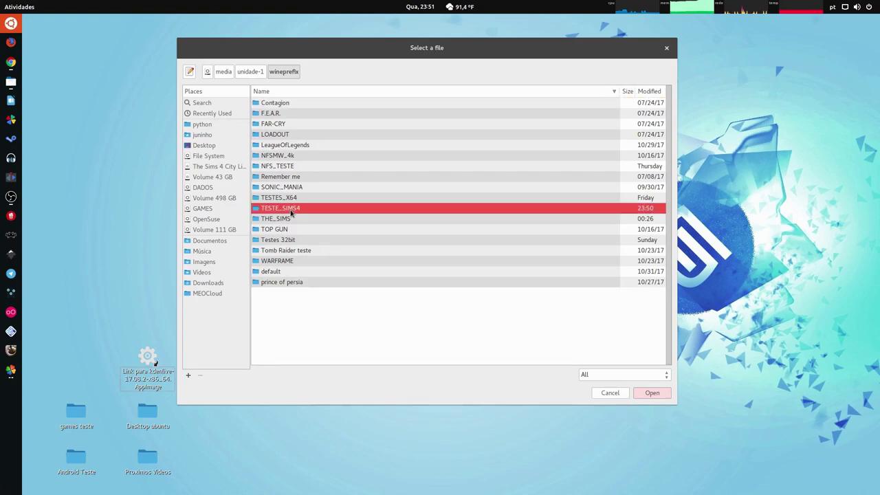
{"action": "double_click", "coordinate": [297, 210]}
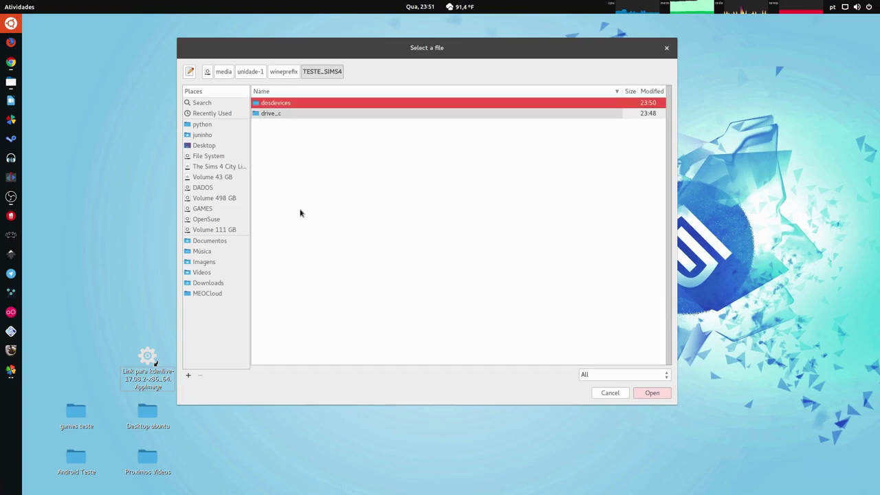
{"action": "double_click", "coordinate": [289, 118]}
{"action": "double_click", "coordinate": [286, 106]}
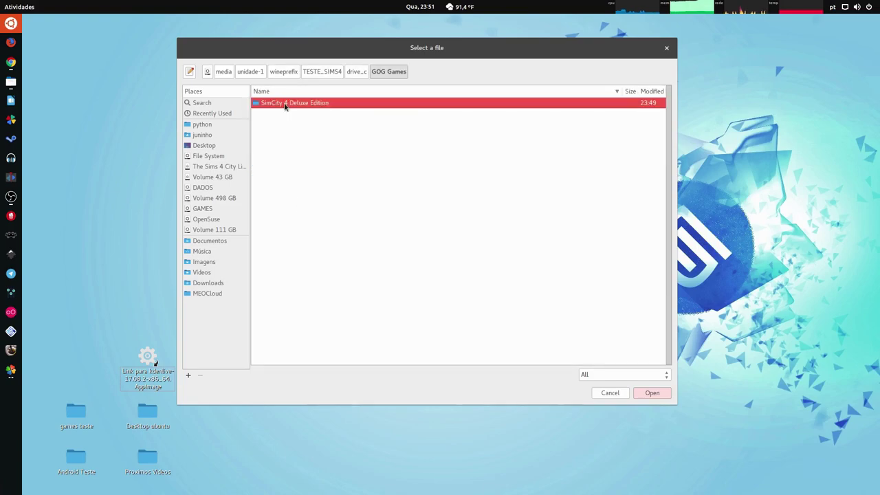
{"action": "double_click", "coordinate": [285, 104]}
{"action": "left_click", "coordinate": [298, 326]}
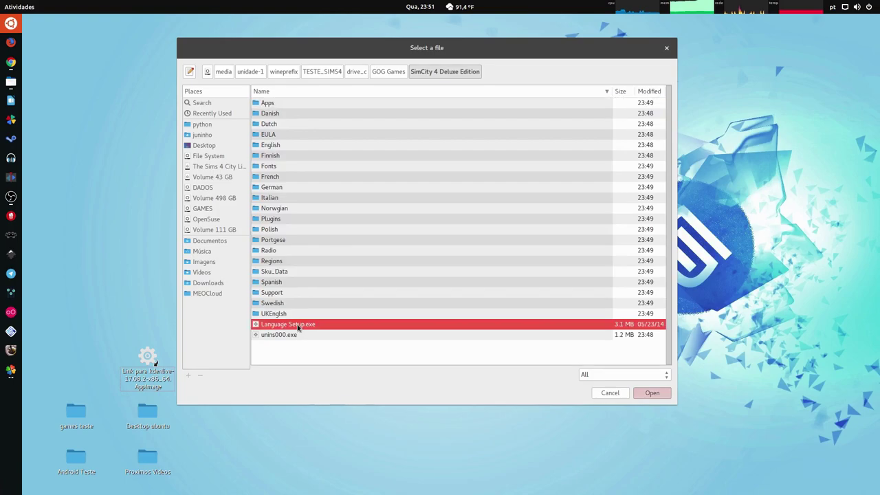
{"action": "double_click", "coordinate": [298, 327]}
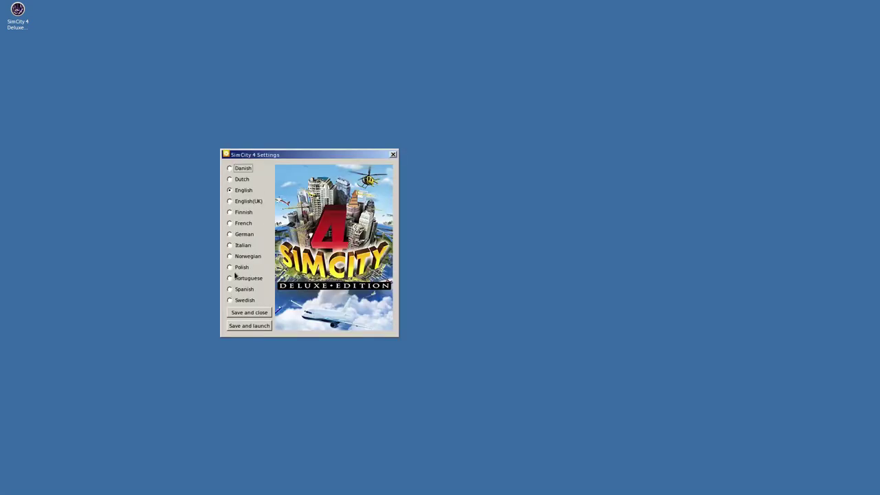
{"action": "left_click", "coordinate": [231, 279]}
{"action": "left_click", "coordinate": [250, 317]}
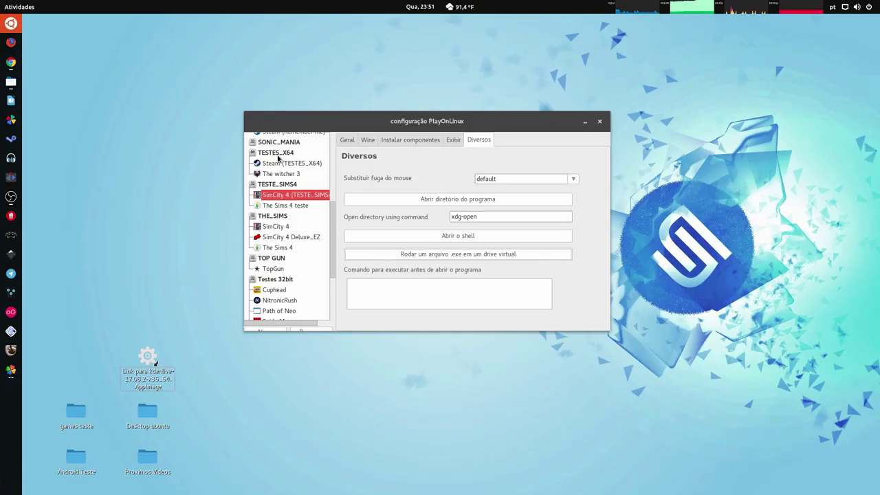
Review the Wine and general settings of the SimCity 4 (TESTE_SIMS4) shortcut
{"action": "left_click", "coordinate": [364, 141]}
{"action": "left_click", "coordinate": [339, 141]}
{"action": "left_click", "coordinate": [370, 140]}
{"action": "left_click", "coordinate": [386, 140]}
{"action": "left_click", "coordinate": [374, 141]}
{"action": "left_click", "coordinate": [341, 141]}
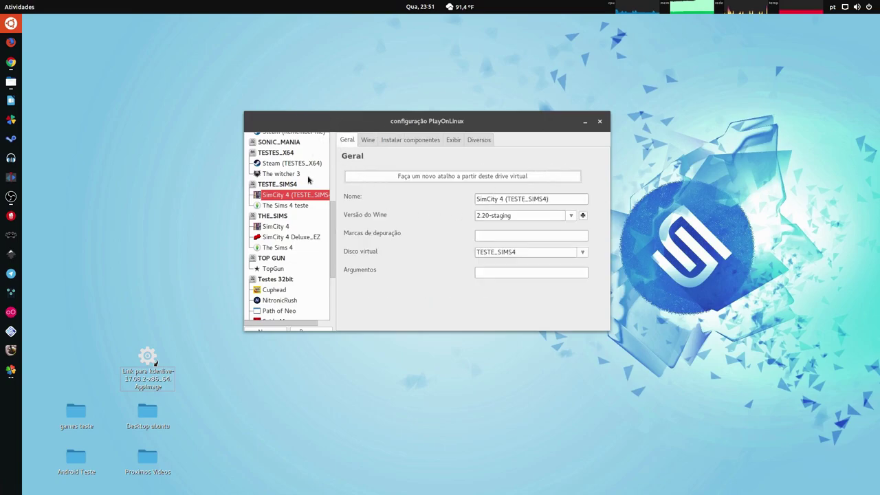
Launch SimCity 4 (TESTE_SIMS4) from the PlayOnLinux program list as a test and close the game window
{"action": "left_click", "coordinate": [20, 6]}
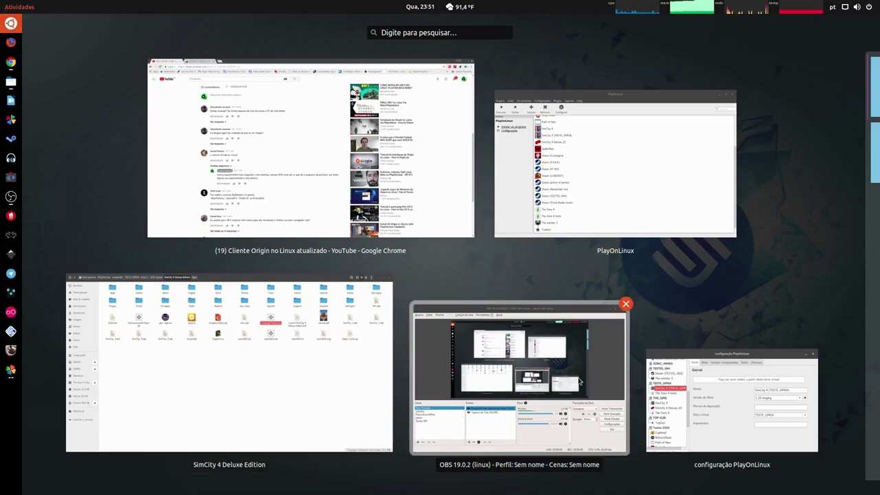
{"action": "left_click", "coordinate": [579, 158]}
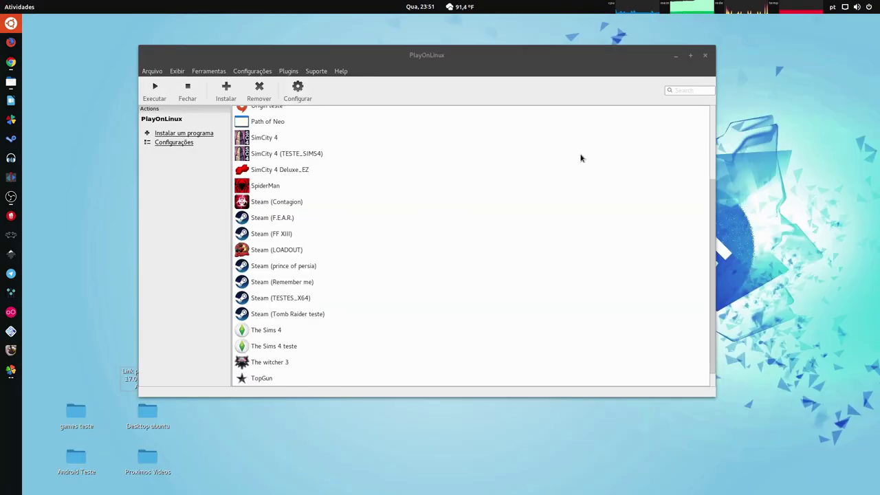
{"action": "left_click", "coordinate": [281, 157]}
{"action": "left_click", "coordinate": [675, 59]}
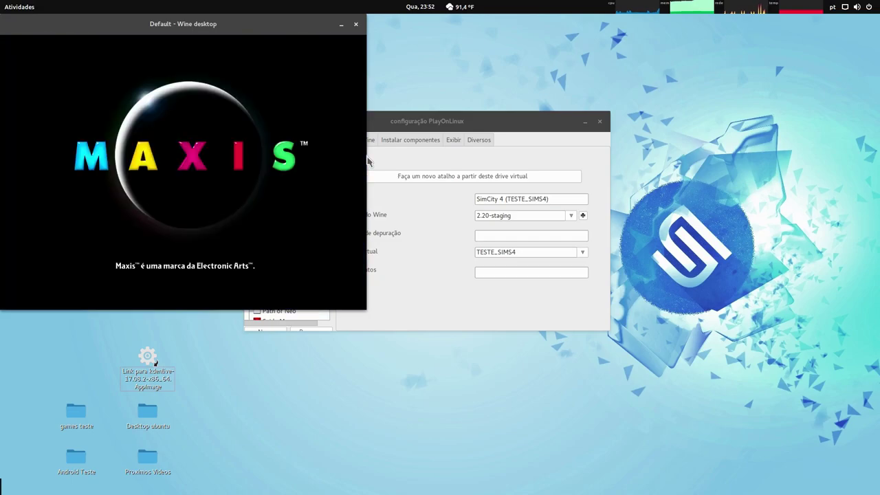
{"action": "key", "text": "XF86AudioRaiseVolume"}
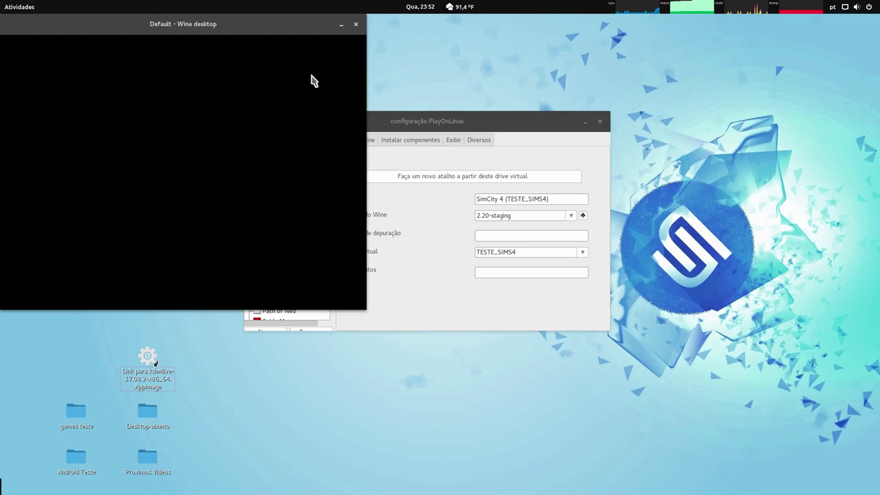
{"action": "left_click", "coordinate": [355, 26]}
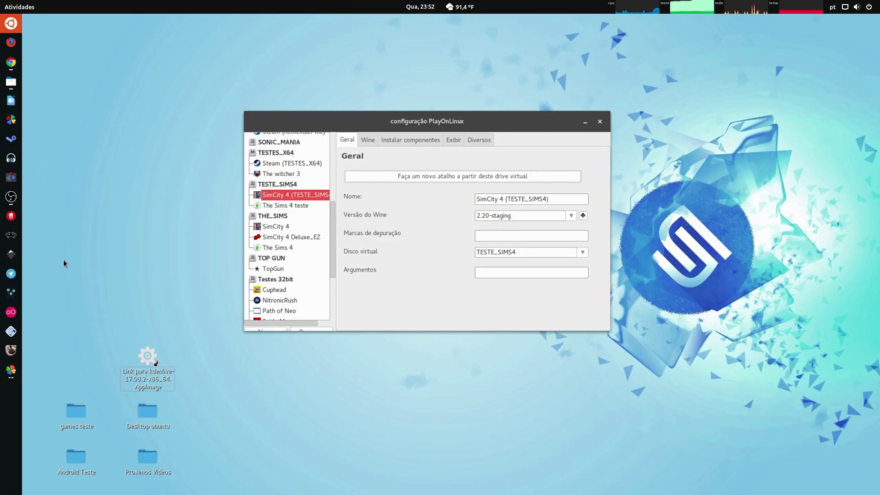
Compare the general settings of the TESTE_SIMS4 drive with those of its SimCity 4 shortcut
{"action": "left_click_drag", "start_coordinate": [314, 122], "coordinate": [289, 72]}
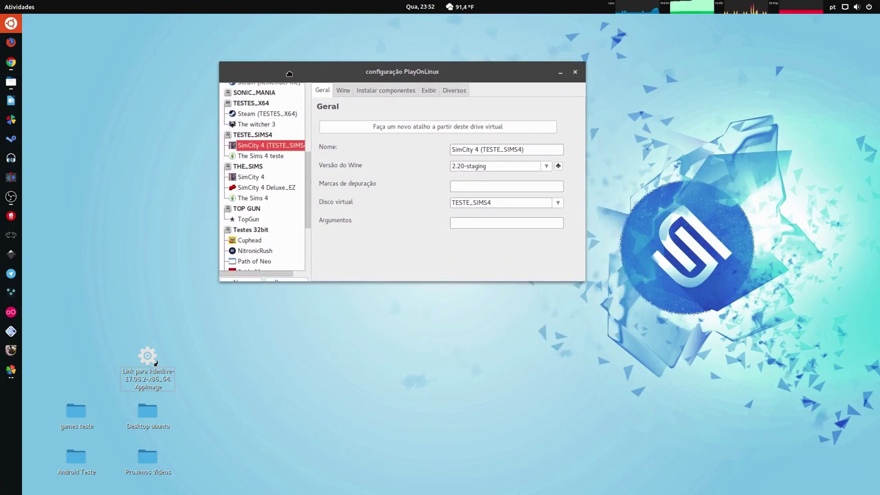
{"action": "left_click", "coordinate": [252, 136]}
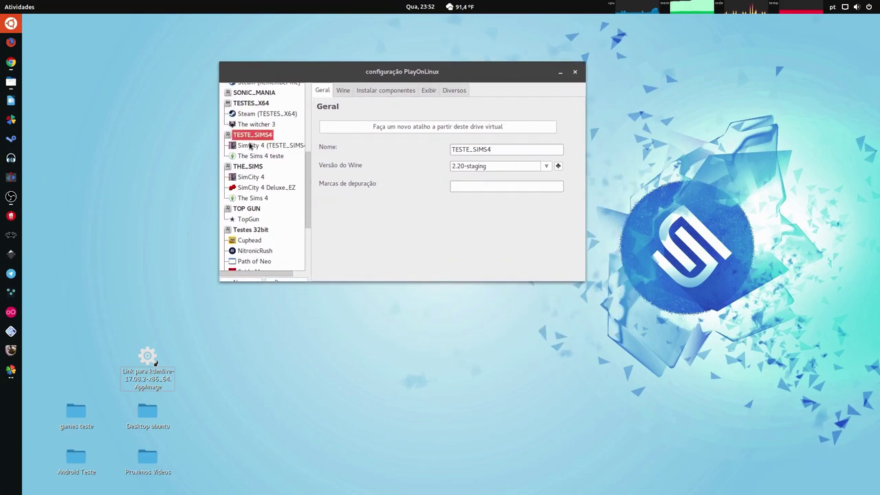
{"action": "left_click", "coordinate": [258, 147]}
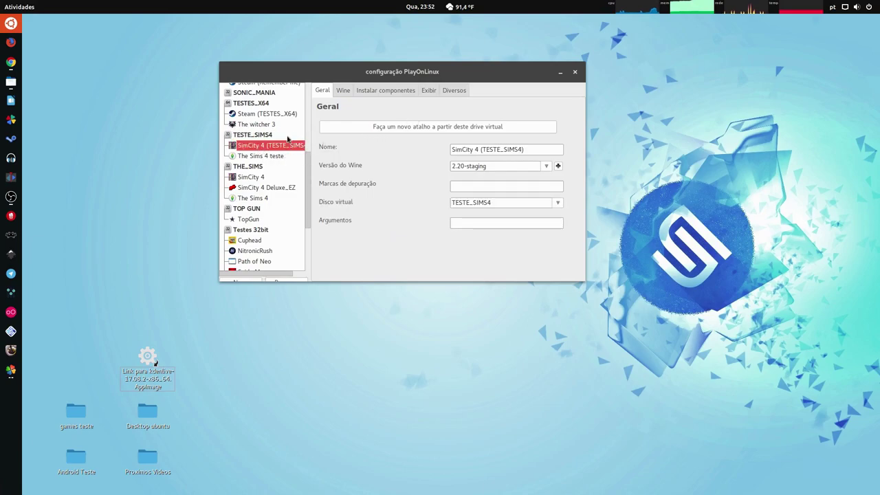
{"action": "left_click", "coordinate": [272, 136]}
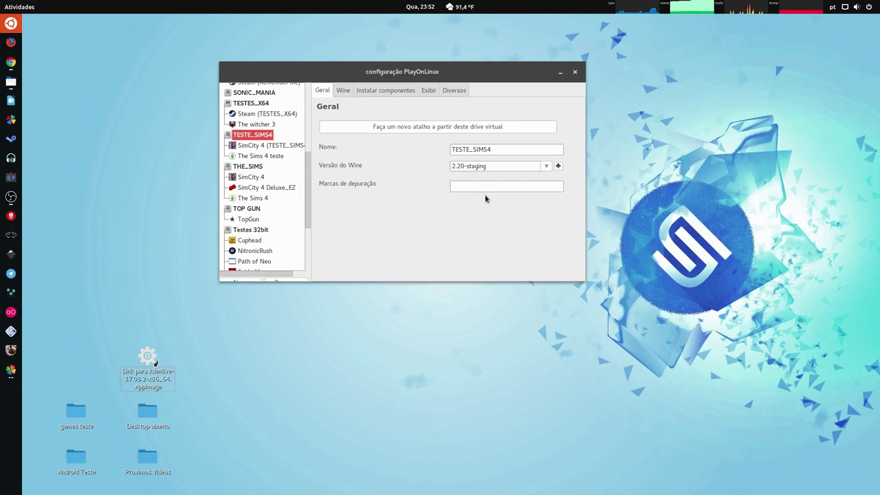
Set the SimCity 4 (TESTE_SIMS4) shortcut's arguments to "-CustomResolution:enabled -r1920x1080x32"
{"action": "left_click", "coordinate": [277, 146]}
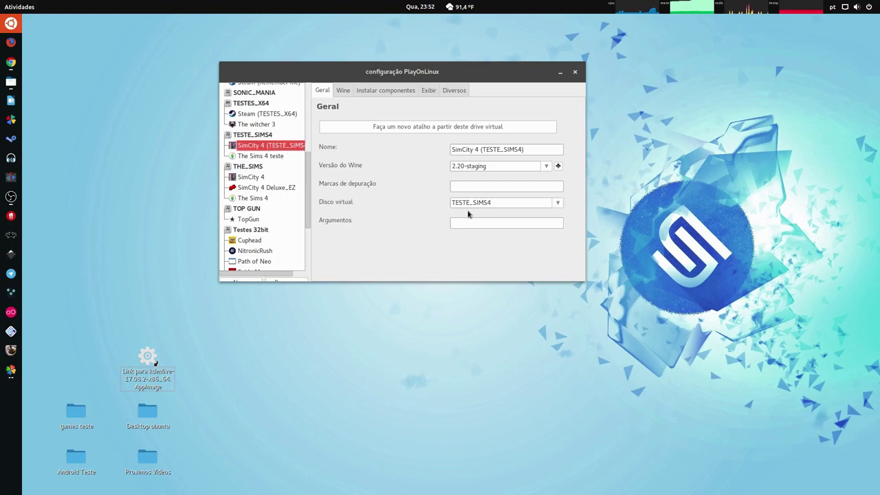
{"action": "left_click", "coordinate": [465, 222]}
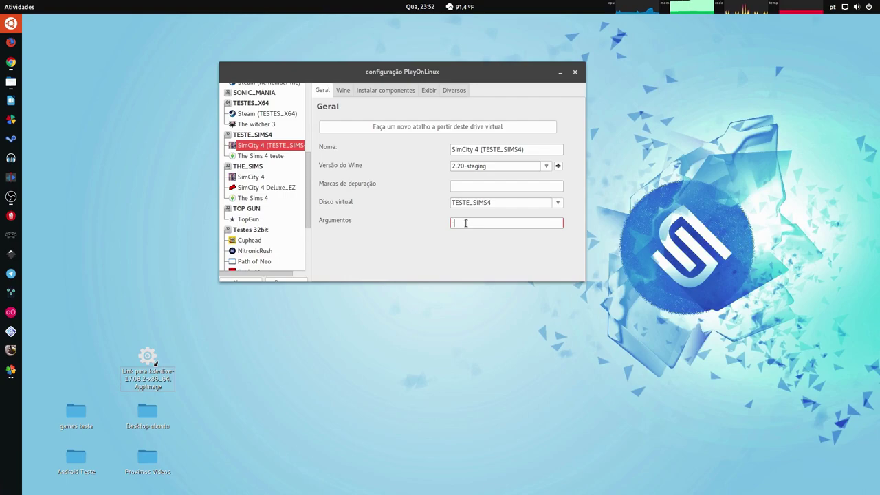
{"action": "type", "text": "-"}
{"action": "type", "text": "C"}
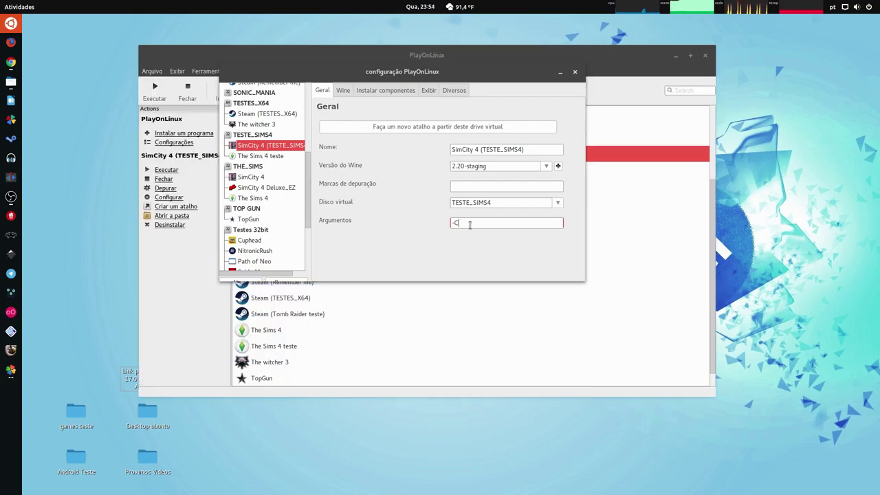
{"action": "type", "text": "ustomResolution"}
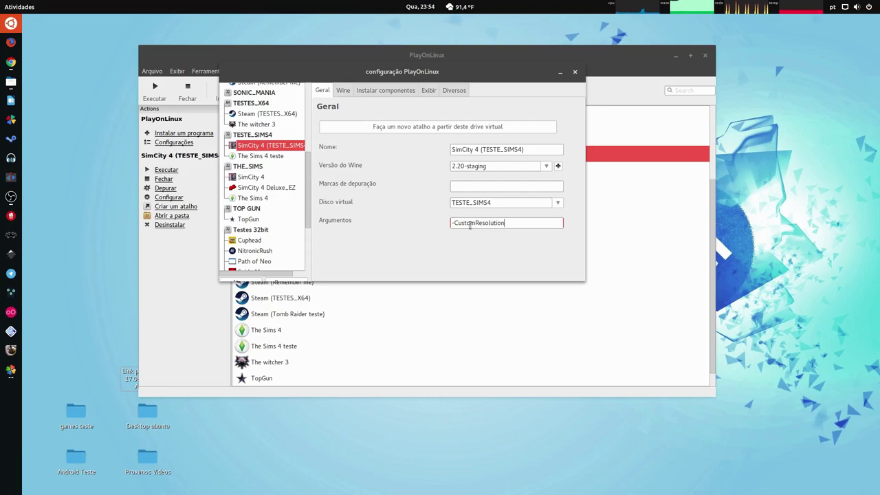
{"action": "type", "text": ":enabled"}
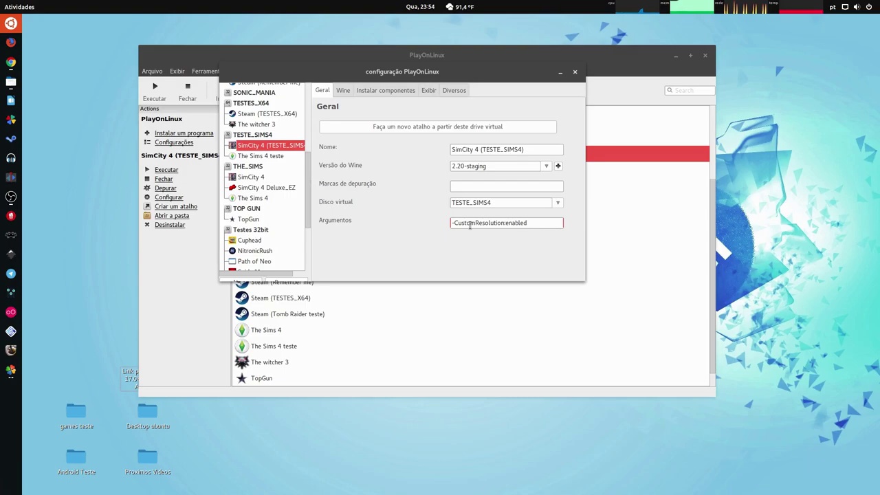
{"action": "type", "text": "r1920x1080x32"}
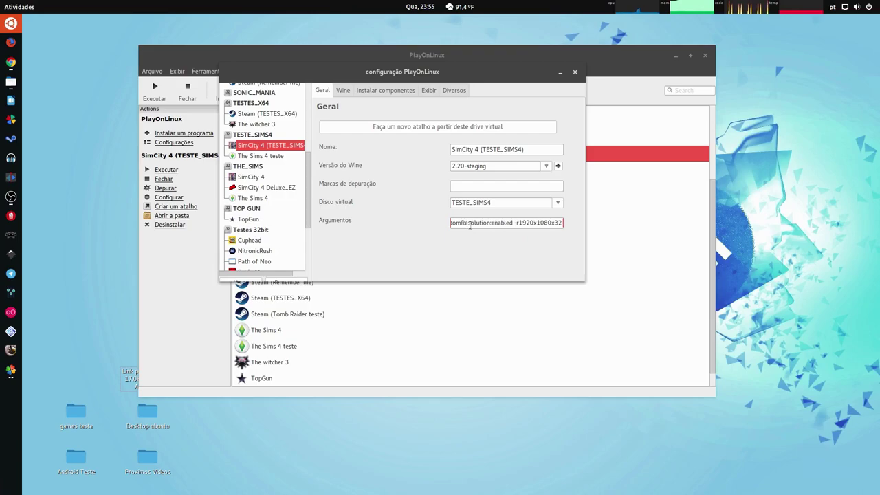
{"action": "key", "text": "Home"}
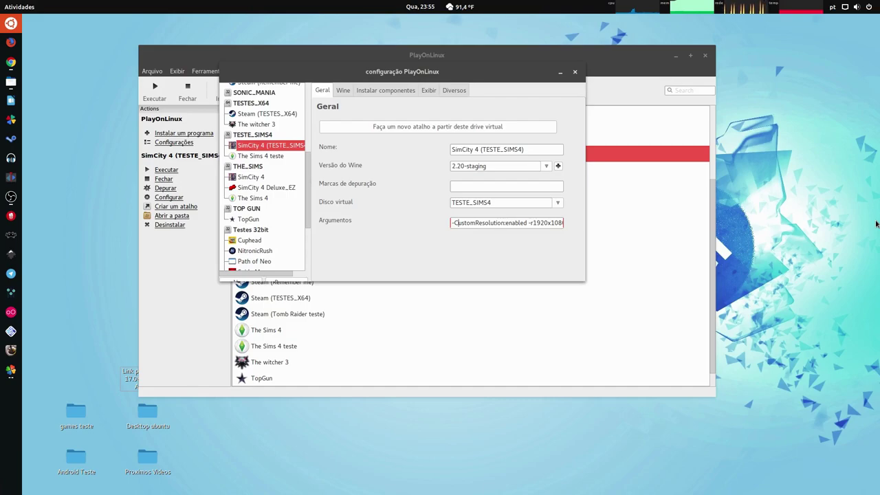
{"action": "key", "text": "End"}
{"action": "type", "text": "x32"}
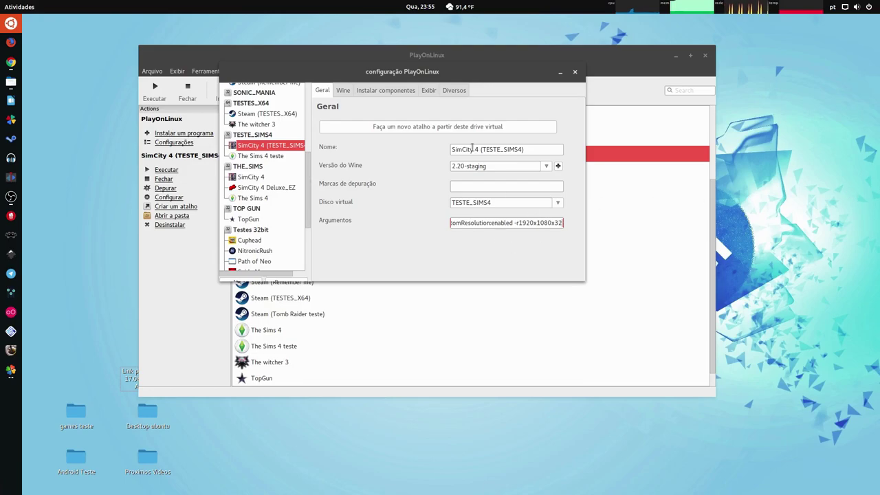
Launch SimCity 4 (TESTE_SIMS4) again, going past the intro to the region view, and open the game's graphics options
{"action": "left_click_drag", "start_coordinate": [395, 76], "coordinate": [521, 146]}
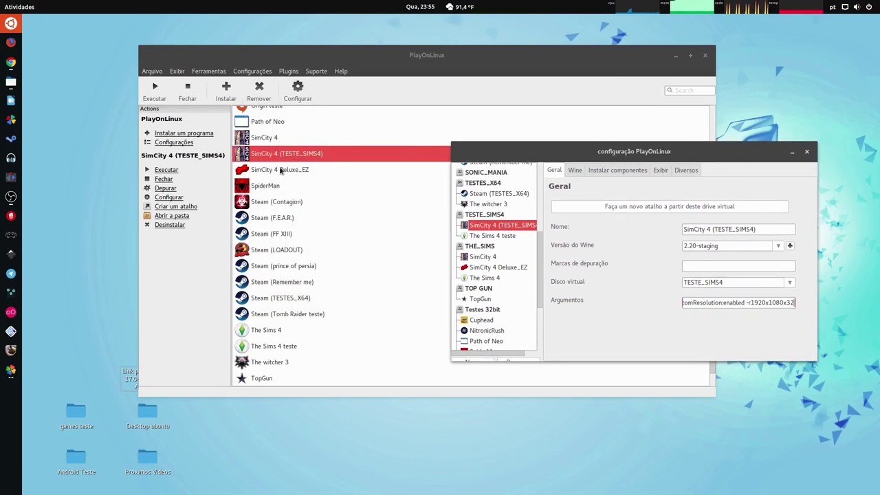
{"action": "left_click", "coordinate": [162, 97]}
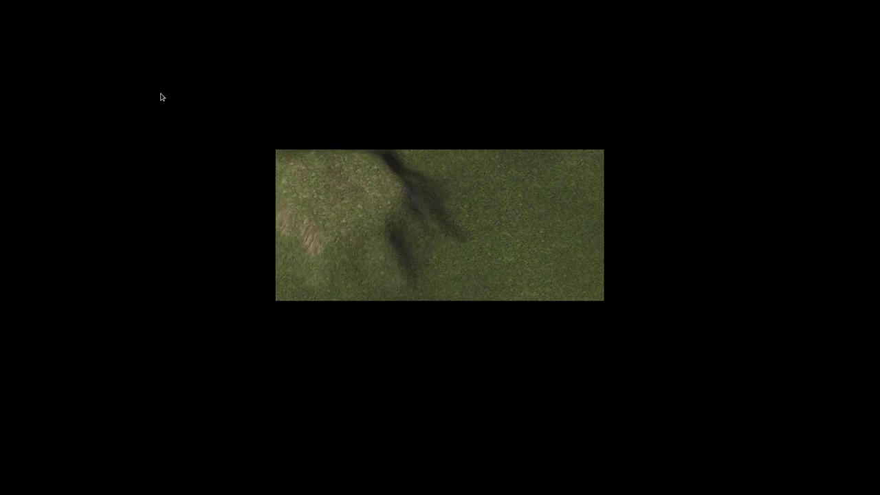
{"action": "left_click", "coordinate": [492, 248]}
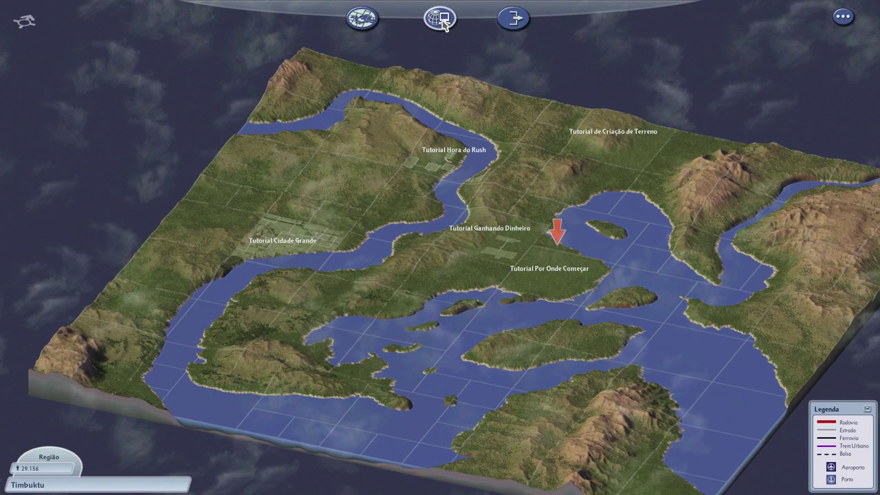
{"action": "left_click", "coordinate": [843, 16]}
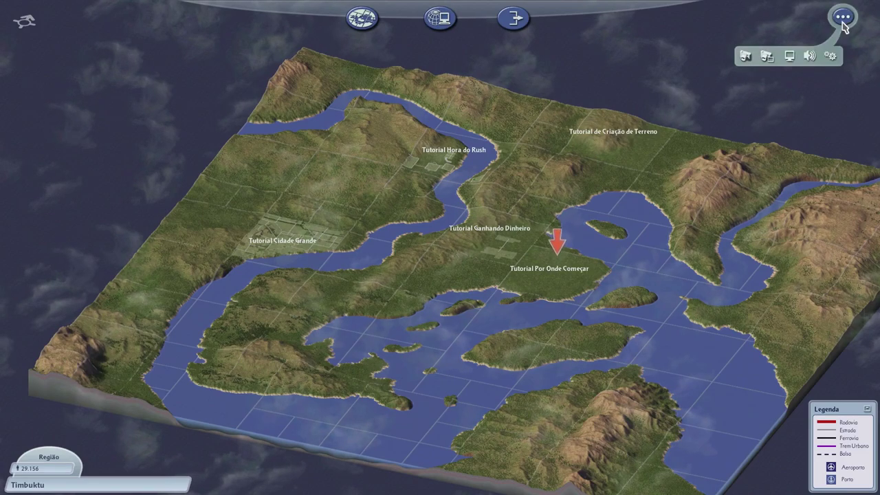
{"action": "left_click", "coordinate": [791, 57]}
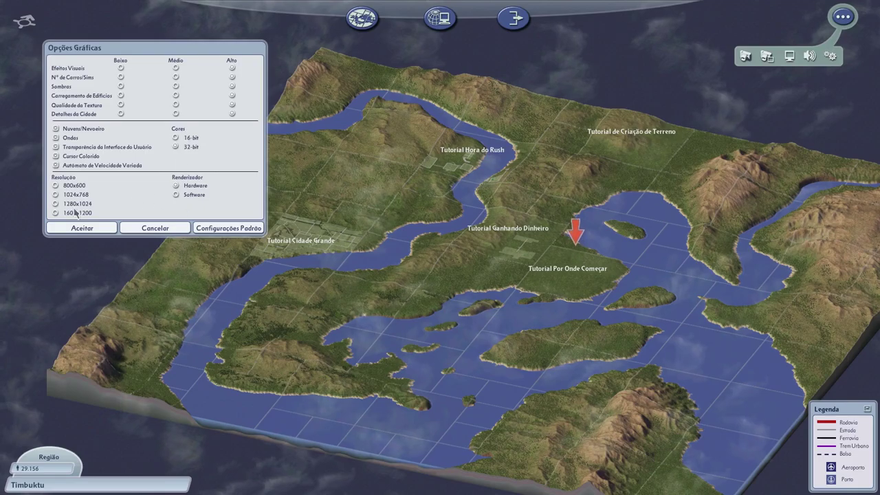
Cancel the graphics options and open the "Tutorial Por Onde Começar" city from the Timbuktu region
{"action": "left_click", "coordinate": [180, 228]}
{"action": "left_click", "coordinate": [574, 276]}
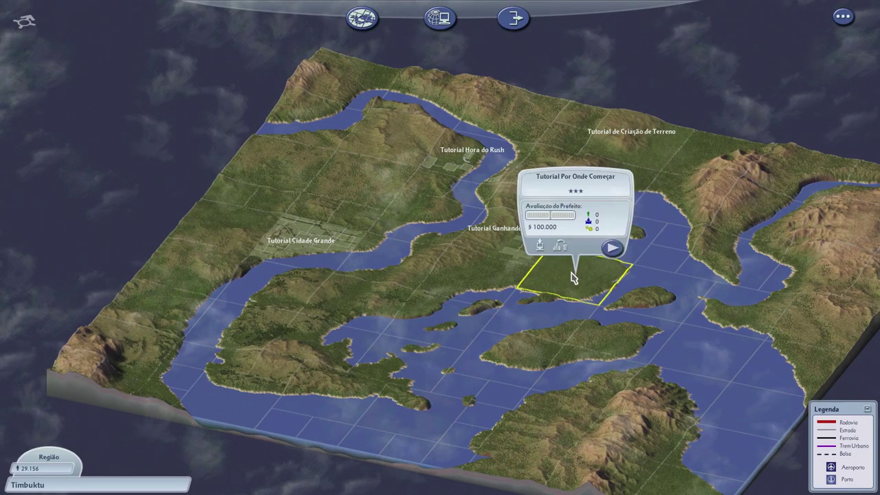
{"action": "left_click", "coordinate": [612, 248]}
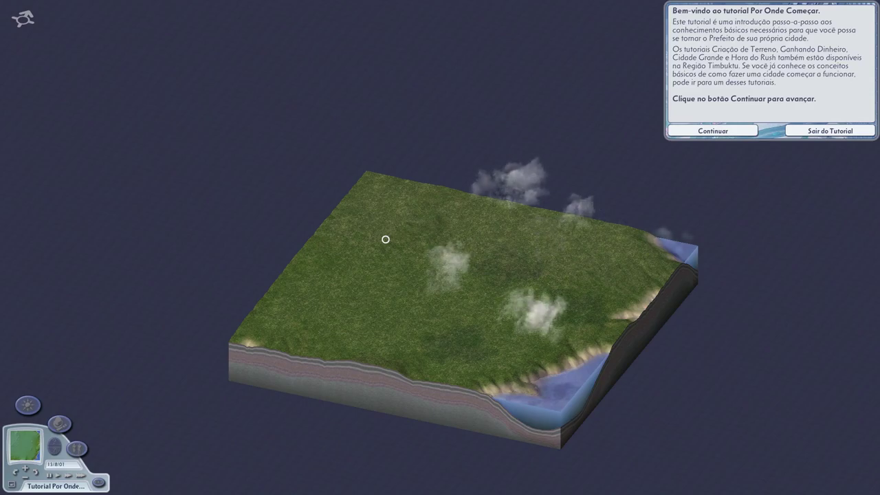
Advance the tutorial past its welcome page and switch through Modo Deus, Modo Prefeito and Modo Meu Sim
{"action": "key", "text": "Up"}
{"action": "key", "text": "Left"}
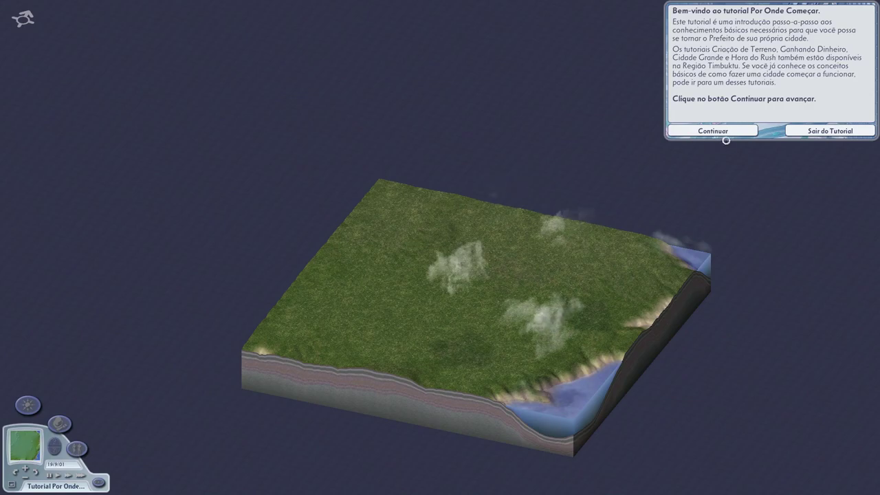
{"action": "left_click", "coordinate": [723, 131]}
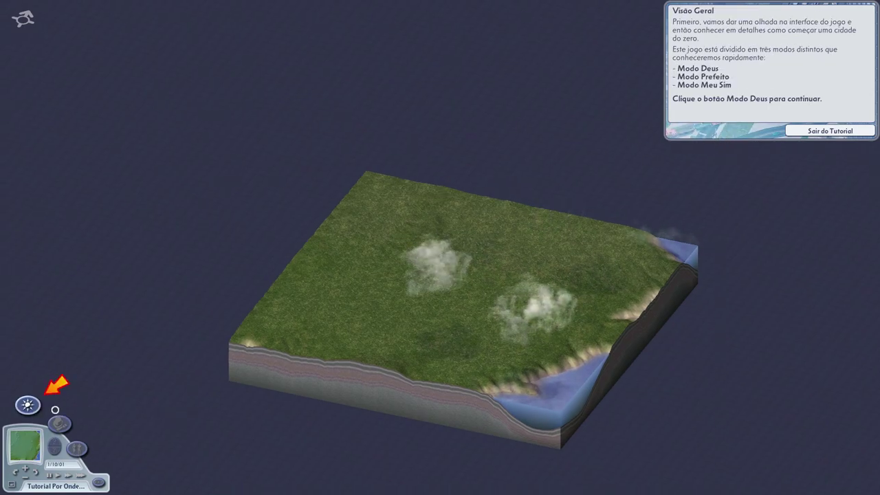
{"action": "left_click", "coordinate": [27, 404]}
{"action": "left_click", "coordinate": [60, 424]}
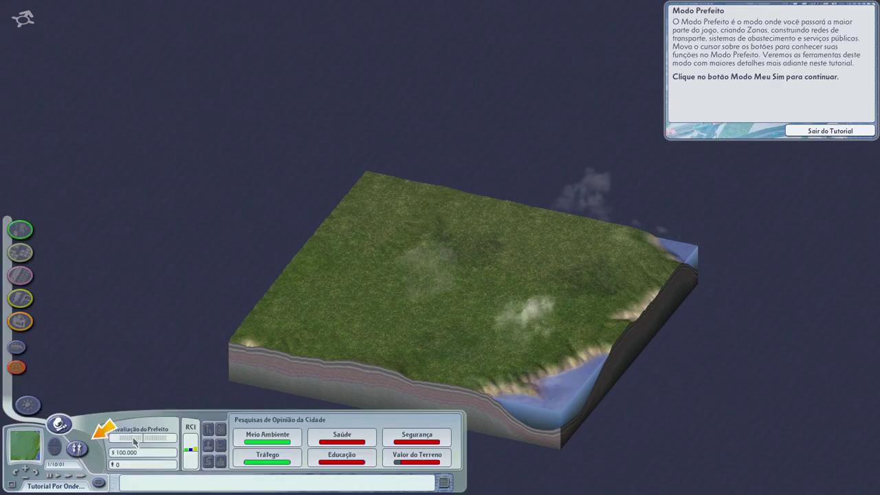
{"action": "left_click", "coordinate": [77, 448]}
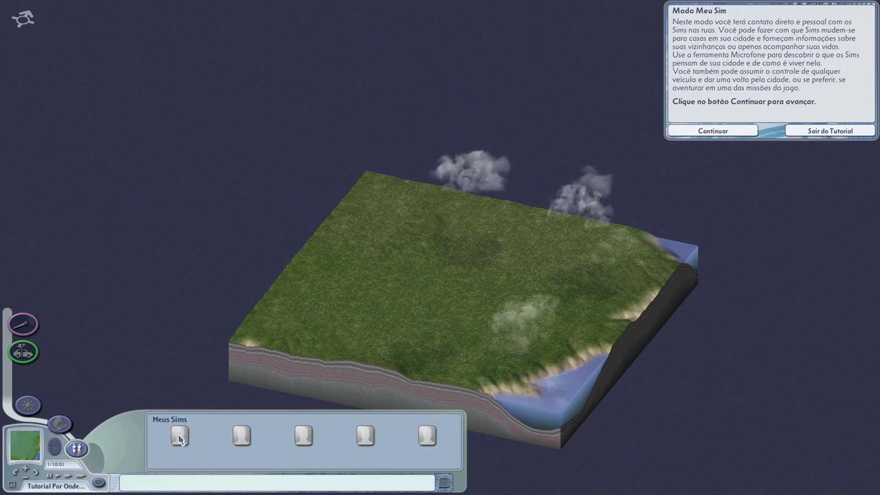